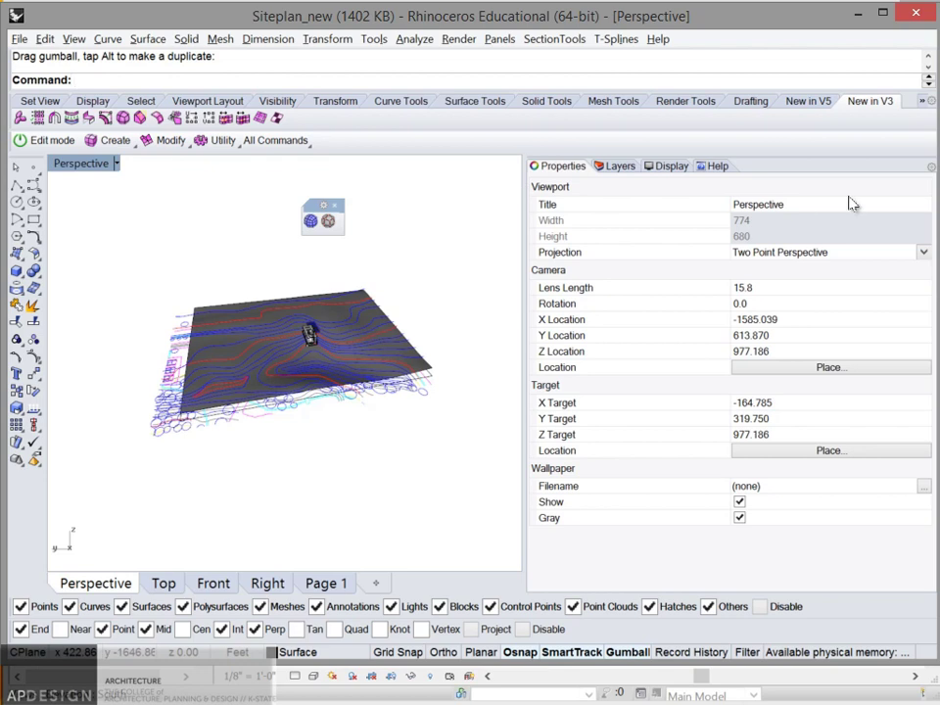
# Collapse the Properties panel so the viewport spans nearly the whole window
pyautogui.moveTo(523, 202); pyautogui.dragTo(892, 202)
pyautogui.moveTo(721, 263)
pyautogui.mouseDown(button='right')
pyautogui.moveTo(636, 278)
pyautogui.moveTo(719, 273)
pyautogui.mouseUp(button='right')
pyautogui.scroll(3, 479, 344)
pyautogui.scroll(-4, 478, 344)
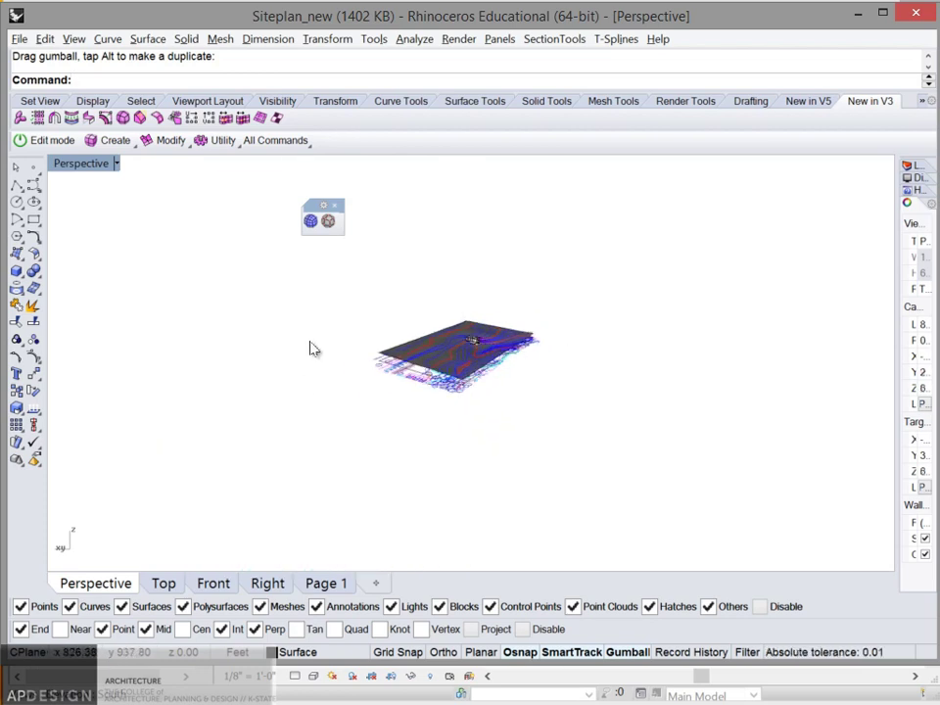
# Window-select the whole site model, start Move, orbit to inspect the building, then cancel
pyautogui.moveTo(333, 412); pyautogui.dragTo(572, 285)
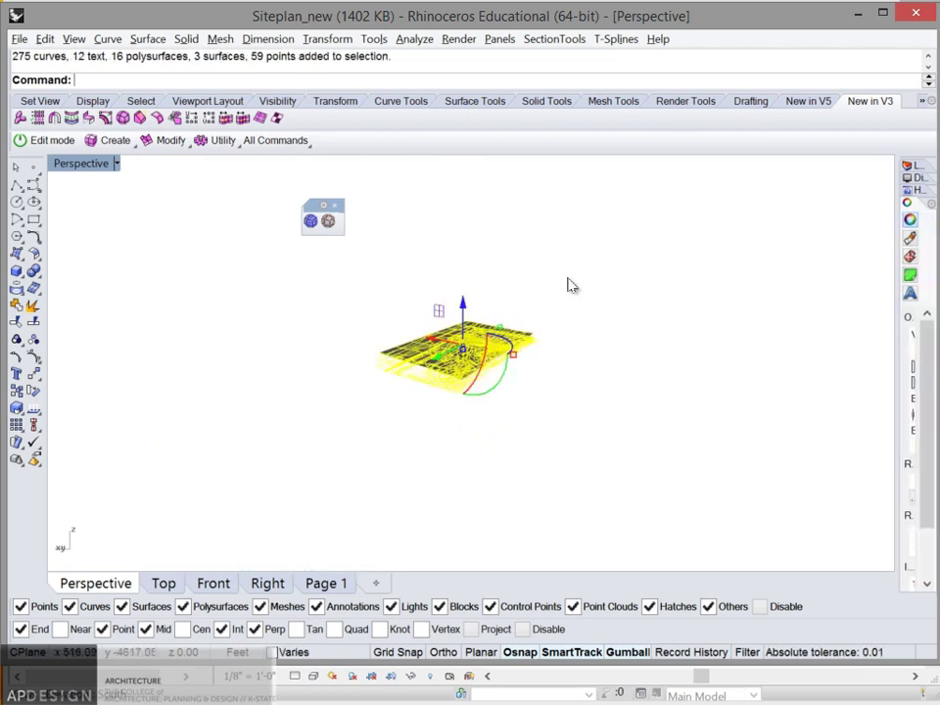
pyautogui.write('Move')
pyautogui.press('Return')
pyautogui.scroll(5, 473, 326)
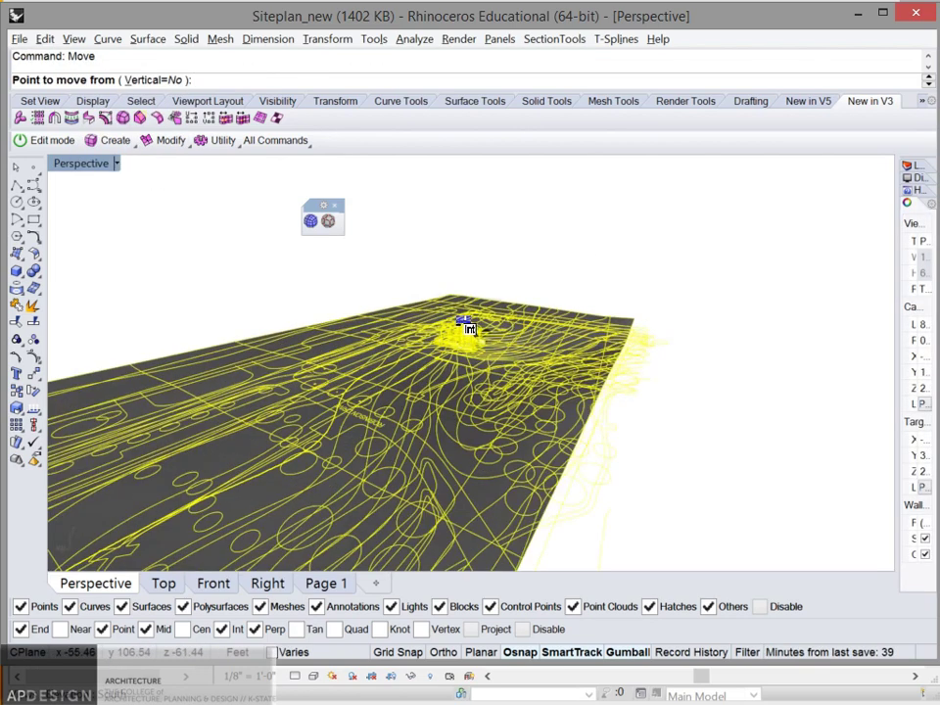
pyautogui.scroll(4, 475, 325)
pyautogui.moveTo(497, 310); pyautogui.dragTo(247, 377, button='right')
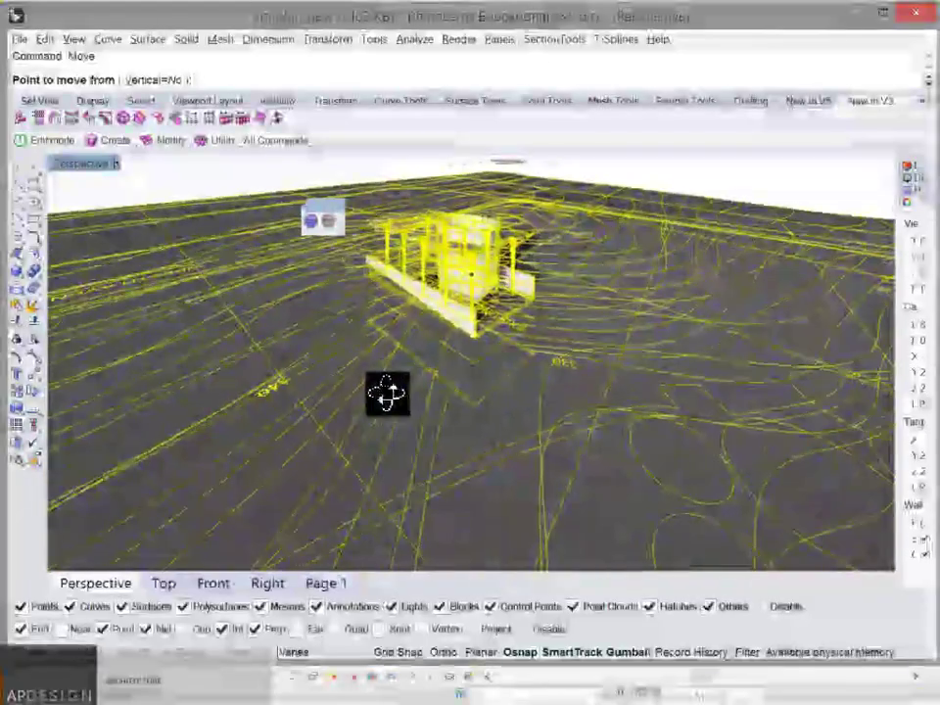
pyautogui.moveTo(386, 392); pyautogui.dragTo(426, 353, button='right')
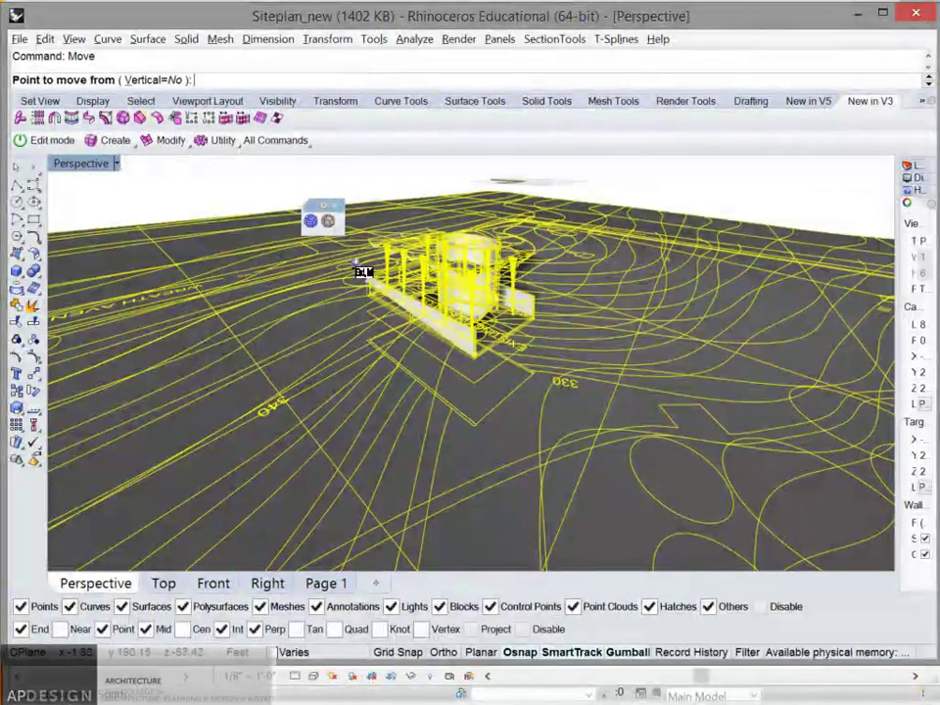
pyautogui.press('Escape')
pyautogui.press('Escape')
# Select the building's surface, zoom to it with ZS, orbit around it, then deselect
pyautogui.click(427, 305)
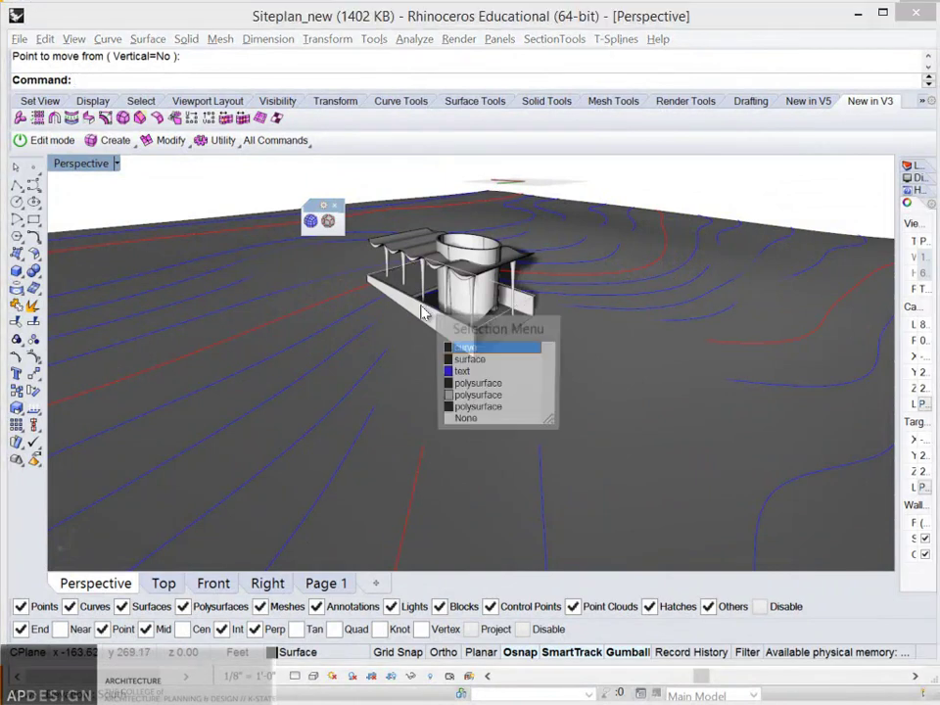
pyautogui.click(467, 360)
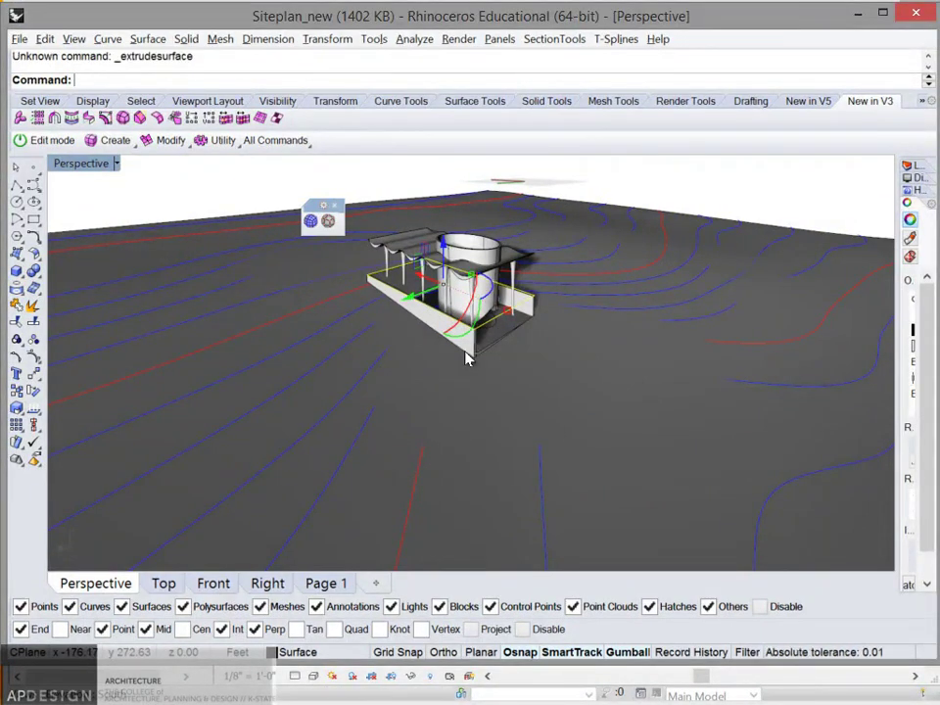
pyautogui.write('ZS')
pyautogui.press('Return')
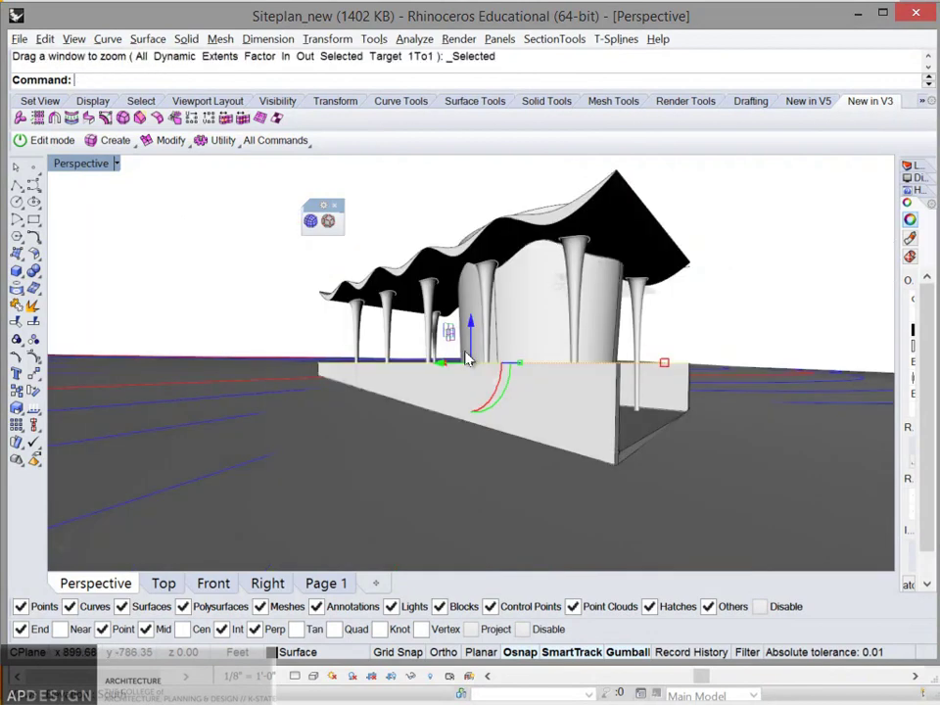
pyautogui.moveTo(467, 359); pyautogui.dragTo(401, 316, button='right')
pyautogui.moveTo(333, 333); pyautogui.dragTo(389, 350, button='right')
pyautogui.press('Escape')
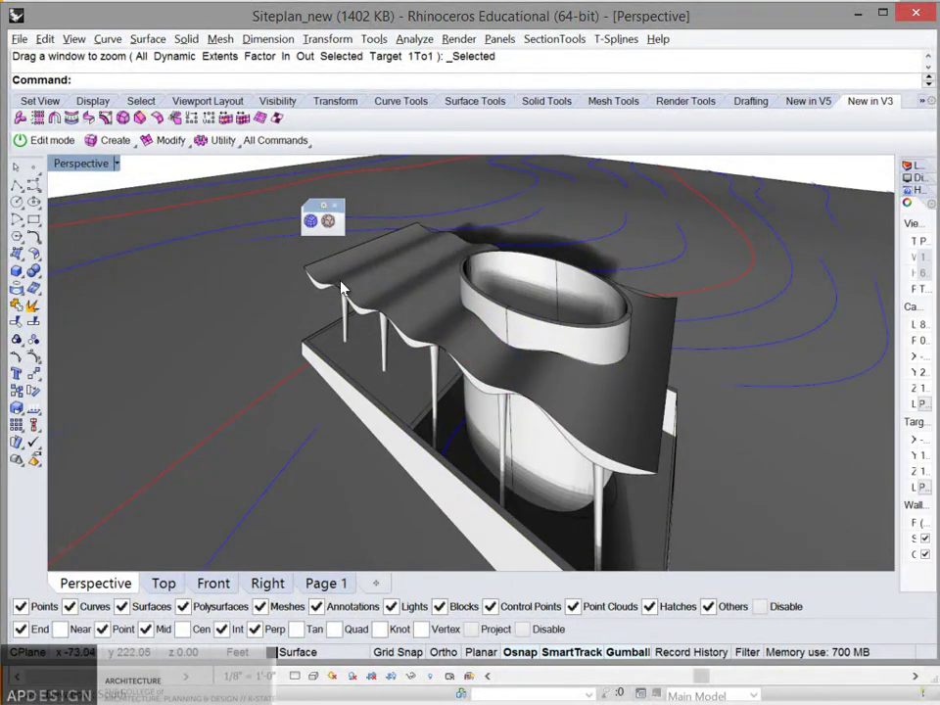
# Move all objects from the corner endpoint to 0,0, then orbit to check the terrain
pyautogui.write('Move')
pyautogui.press('Return')
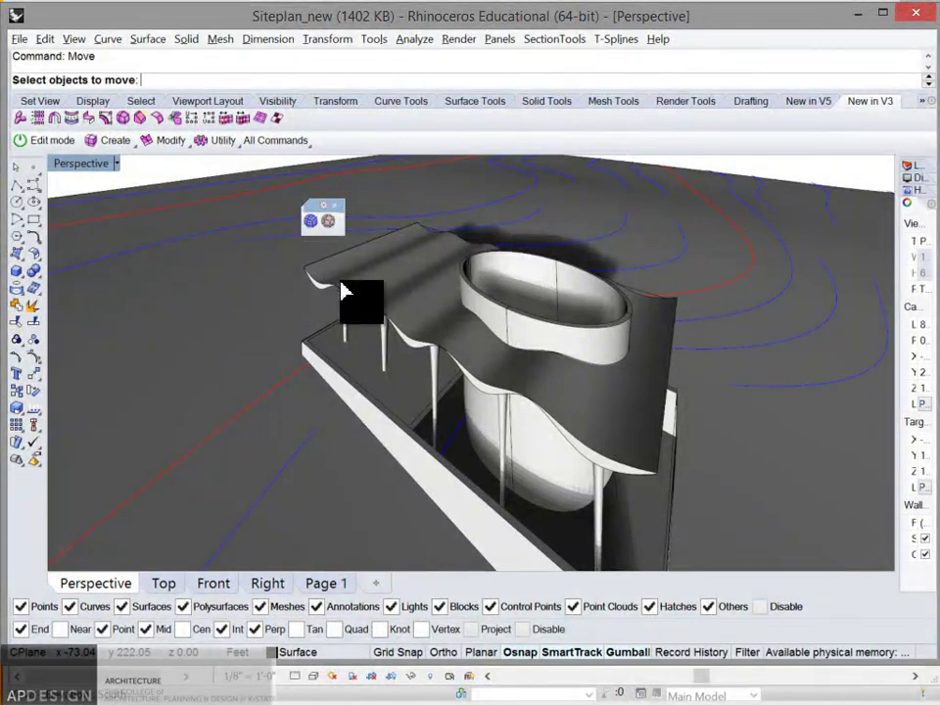
pyautogui.write('all')
pyautogui.press('Return')
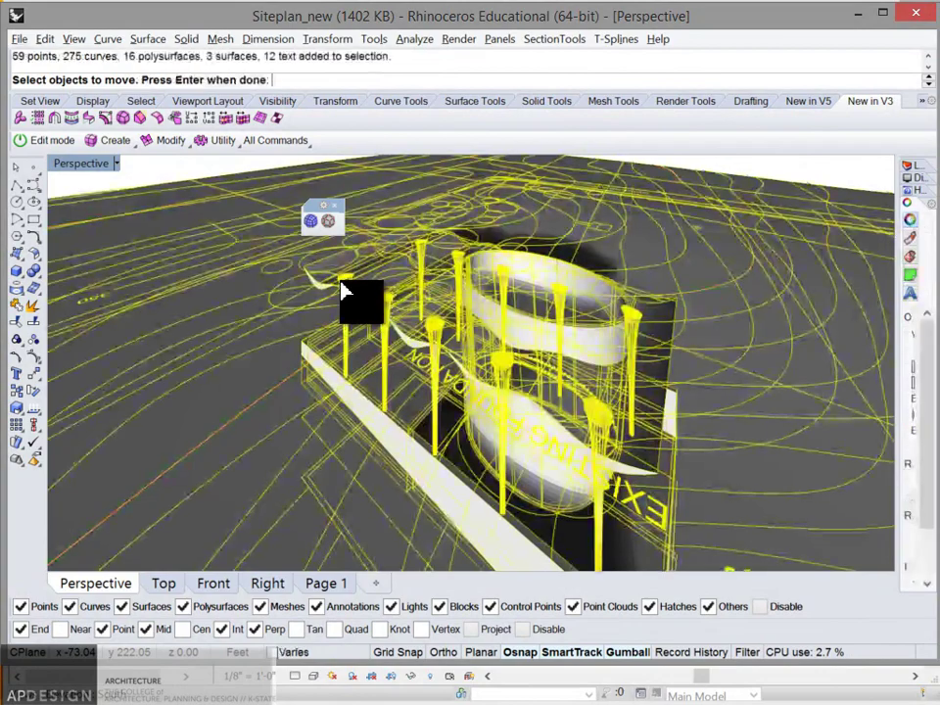
pyautogui.press('Return')
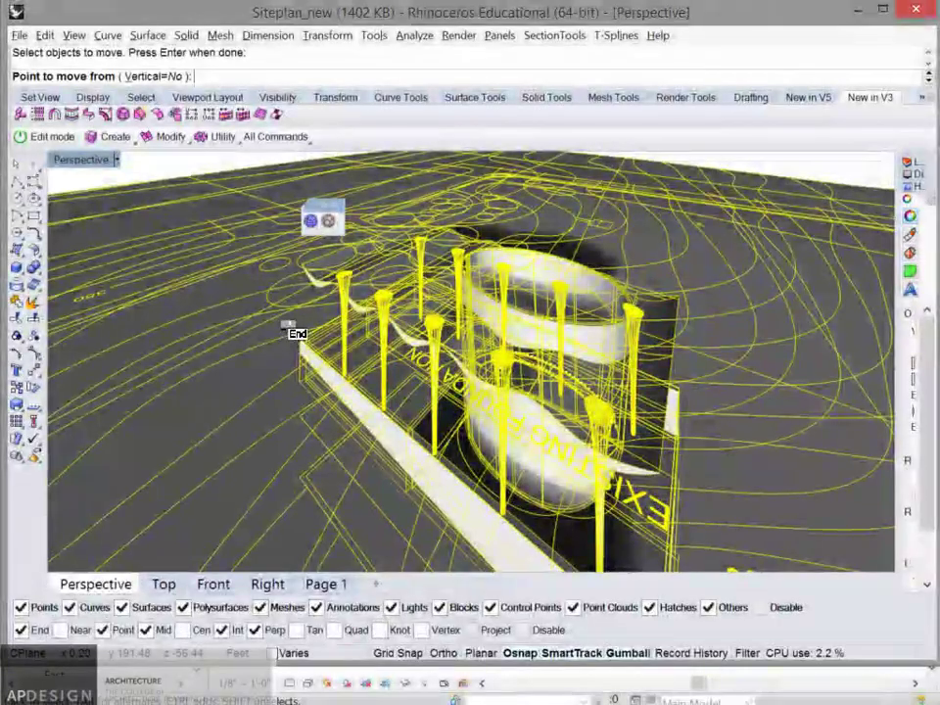
pyautogui.click(294, 333)
pyautogui.scroll(-5, 323, 343)
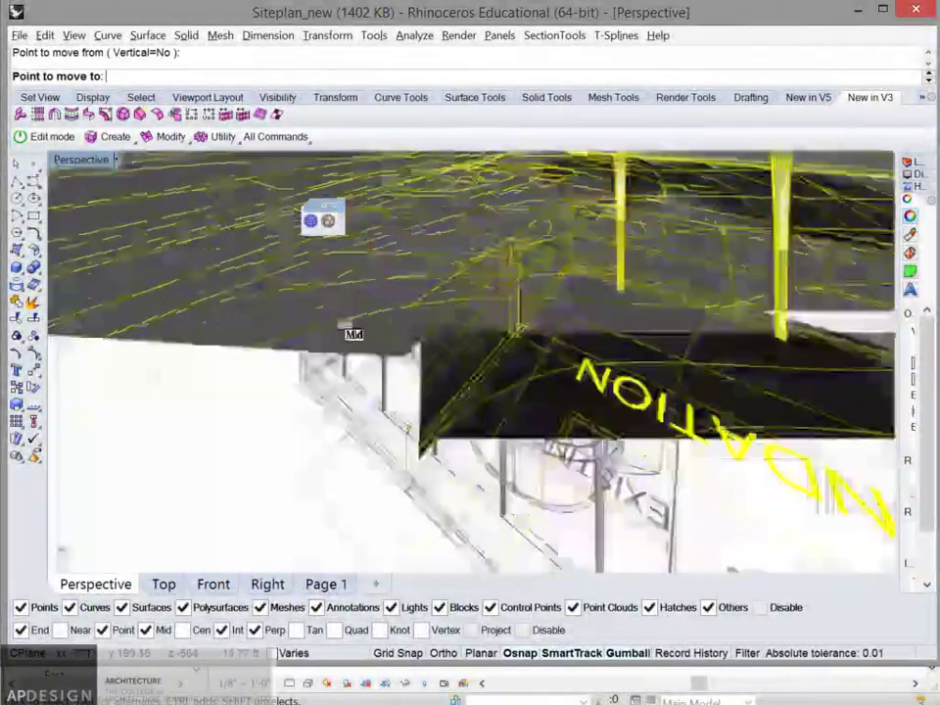
pyautogui.write('0')
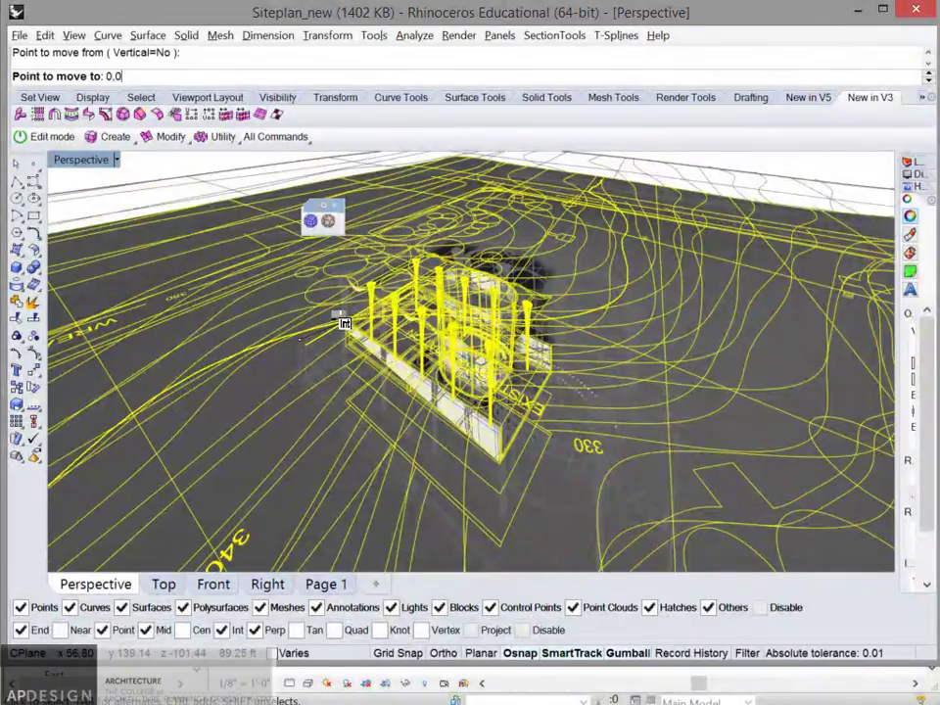
pyautogui.write(',0')
pyautogui.press('Return')
pyautogui.scroll(-5, 352, 337)
pyautogui.moveTo(350, 335); pyautogui.dragTo(567, 253, button='right')
pyautogui.moveTo(769, 362); pyautogui.dragTo(737, 385, button='right')
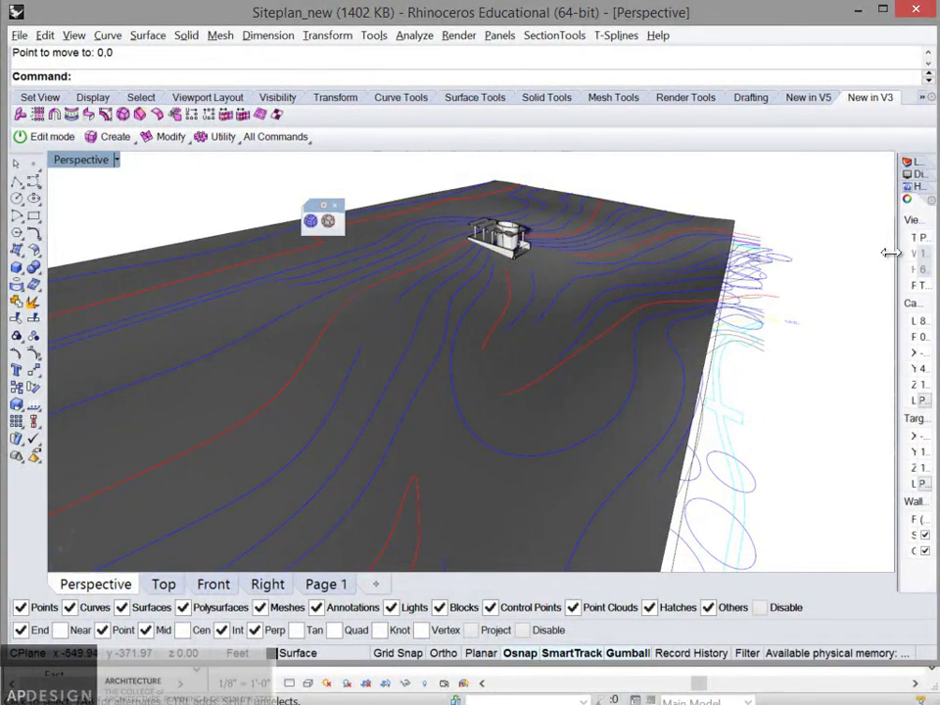
# Select all curves on the 3d-cont-major and 3d-cont-minor layers
pyautogui.moveTo(903, 263)
pyautogui.click(820, 163)
pyautogui.click(822, 331)
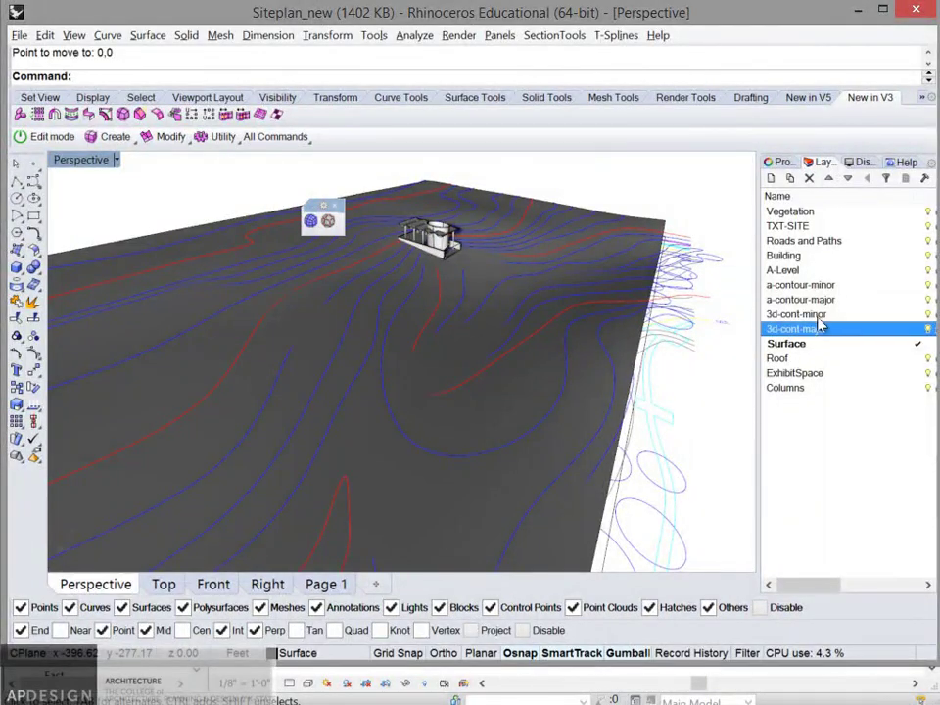
pyautogui.keyDown('shift'); pyautogui.click(817, 315); pyautogui.keyUp('shift')
pyautogui.rightClick(815, 317)
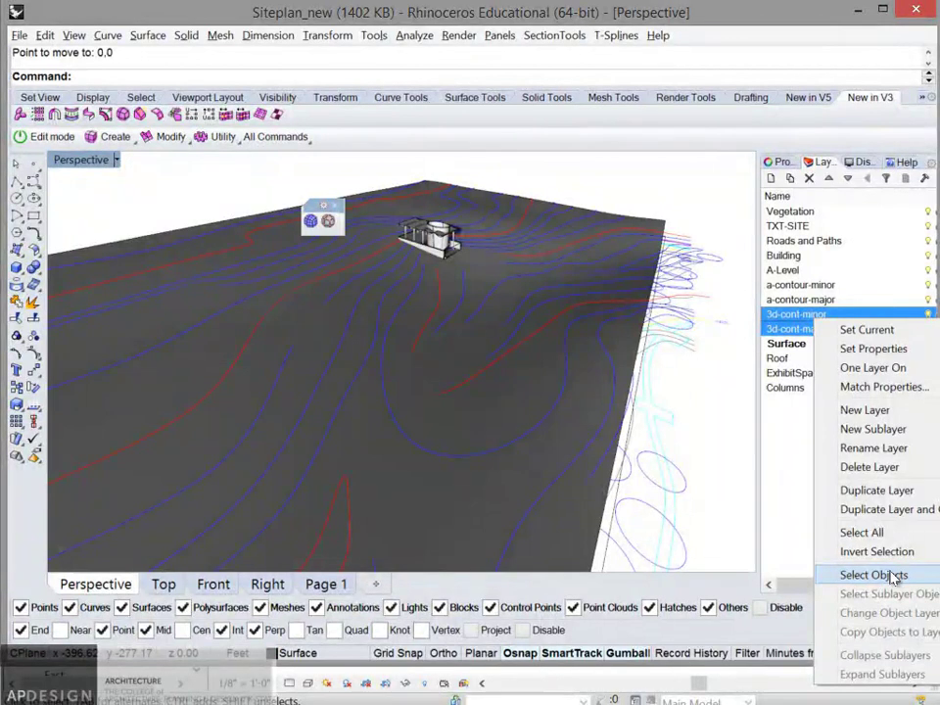
pyautogui.click(873, 575)
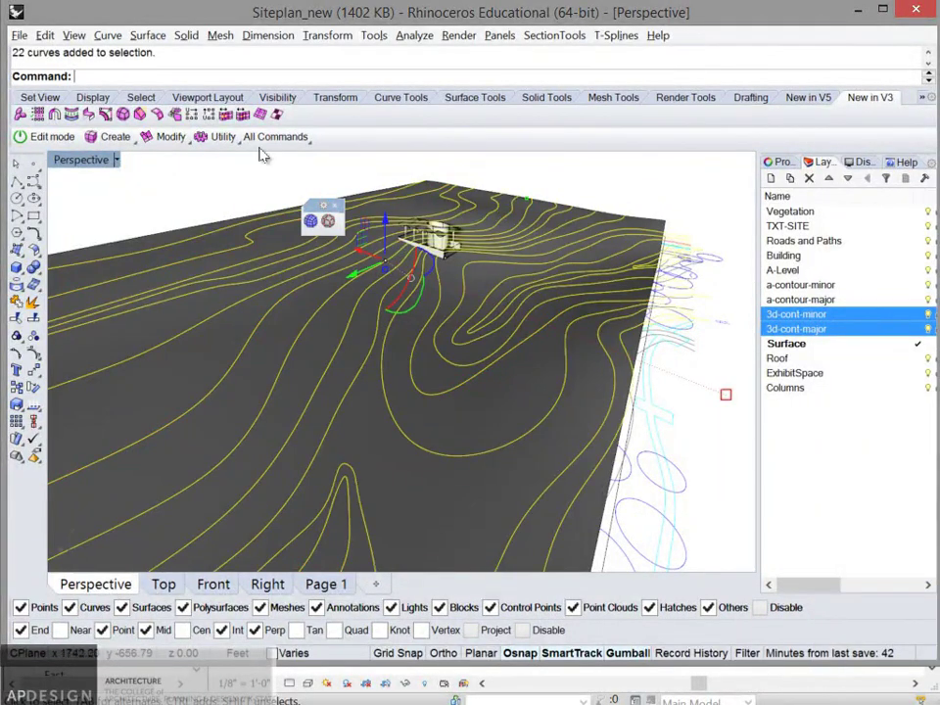
# Export the selected curves as SitePlan.dwg, overwriting it, with the 2004 Polylines scheme
pyautogui.click(19, 35)
pyautogui.click(69, 254)
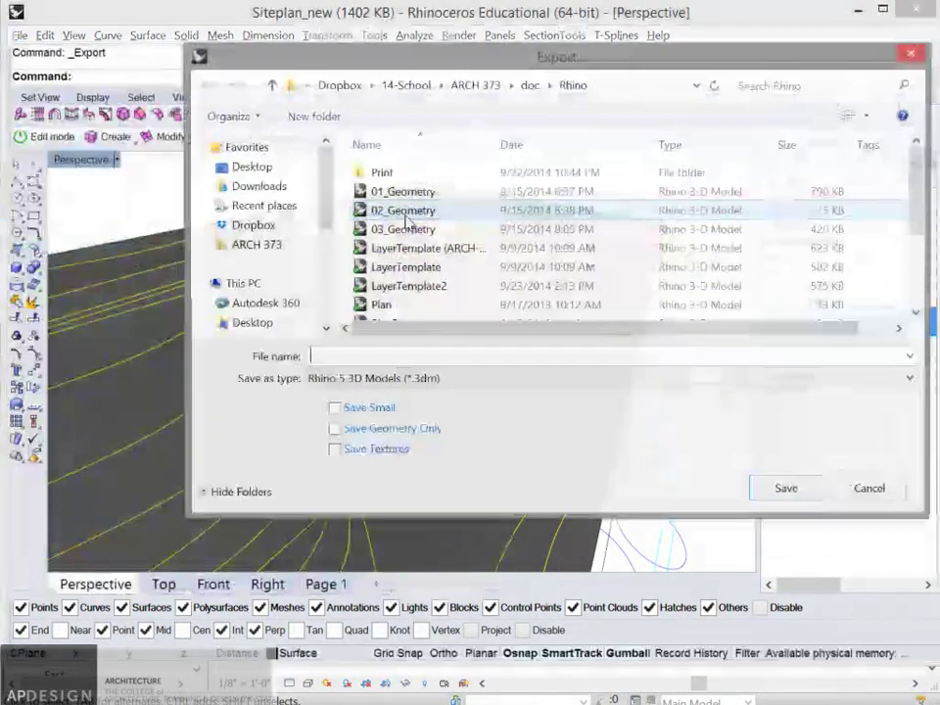
pyautogui.click(442, 381)
pyautogui.click(430, 506)
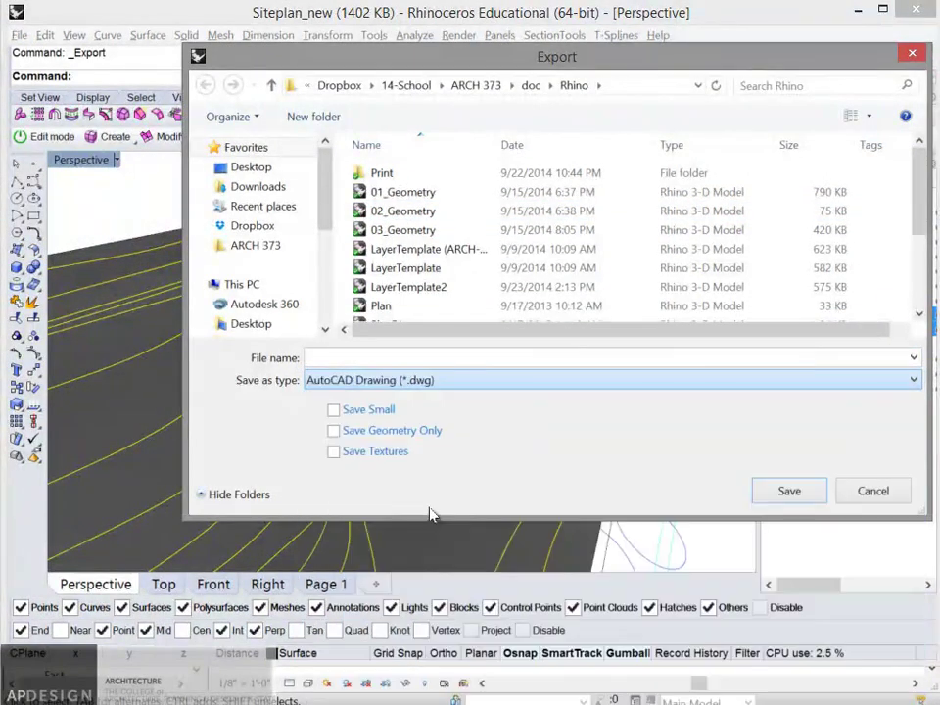
pyautogui.click(401, 270)
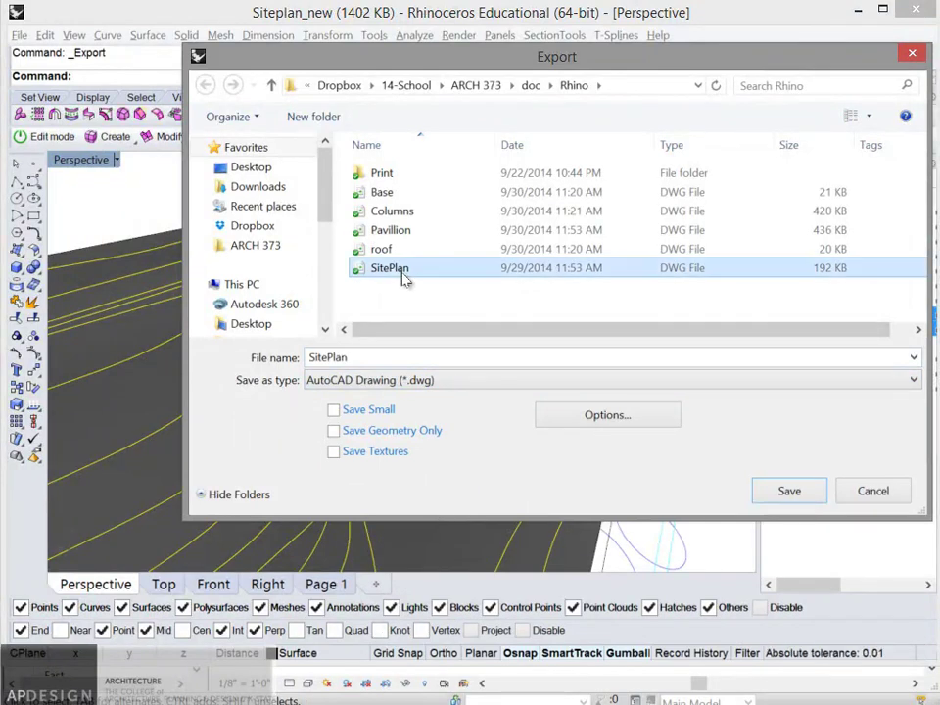
pyautogui.click(776, 490)
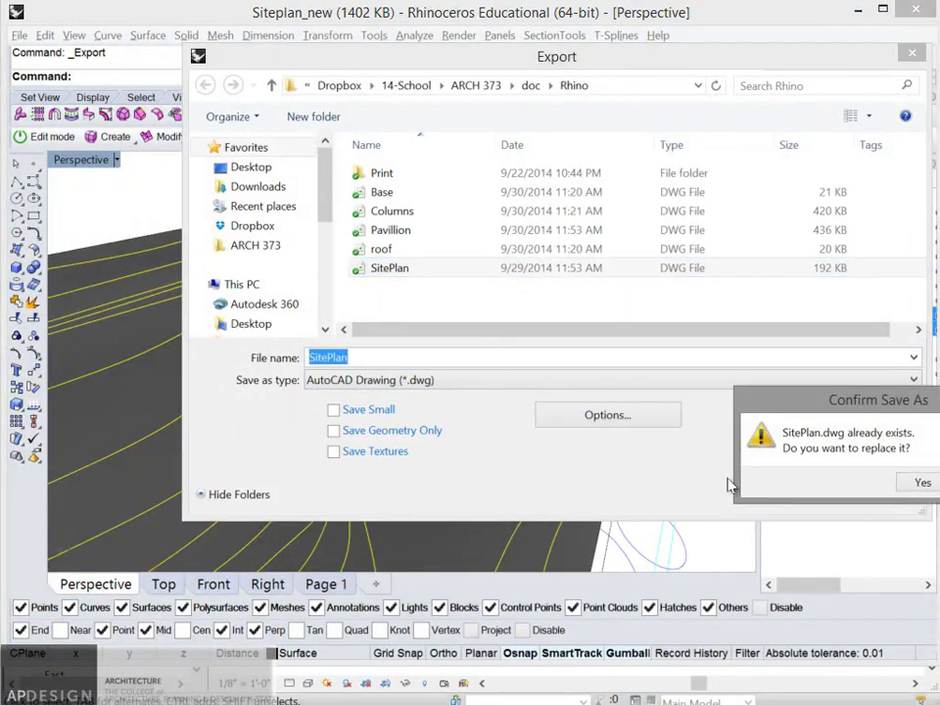
pyautogui.click(918, 485)
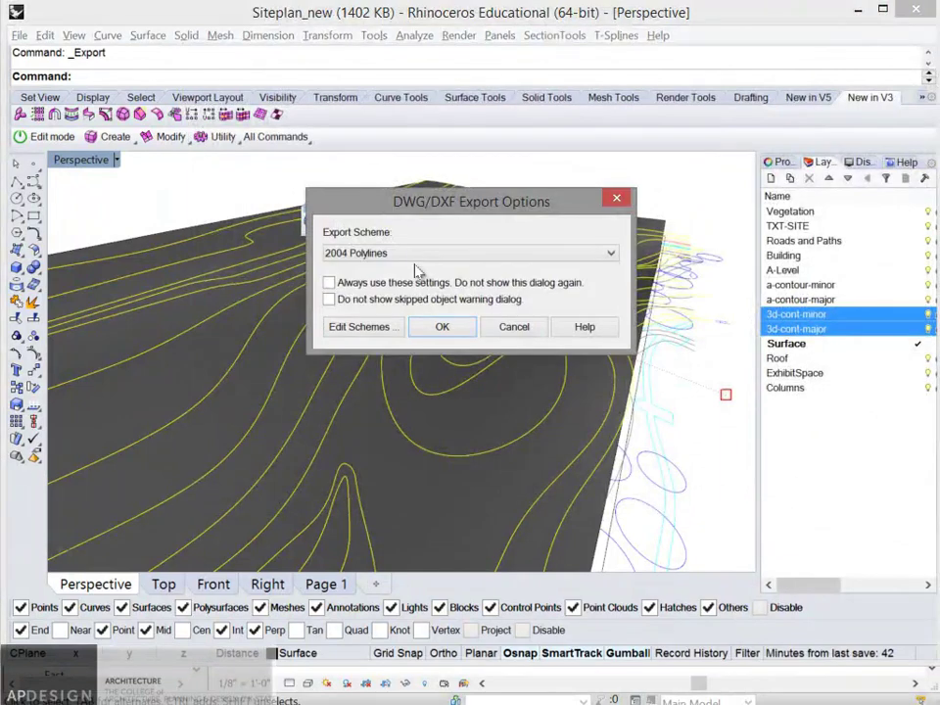
pyautogui.click(357, 253)
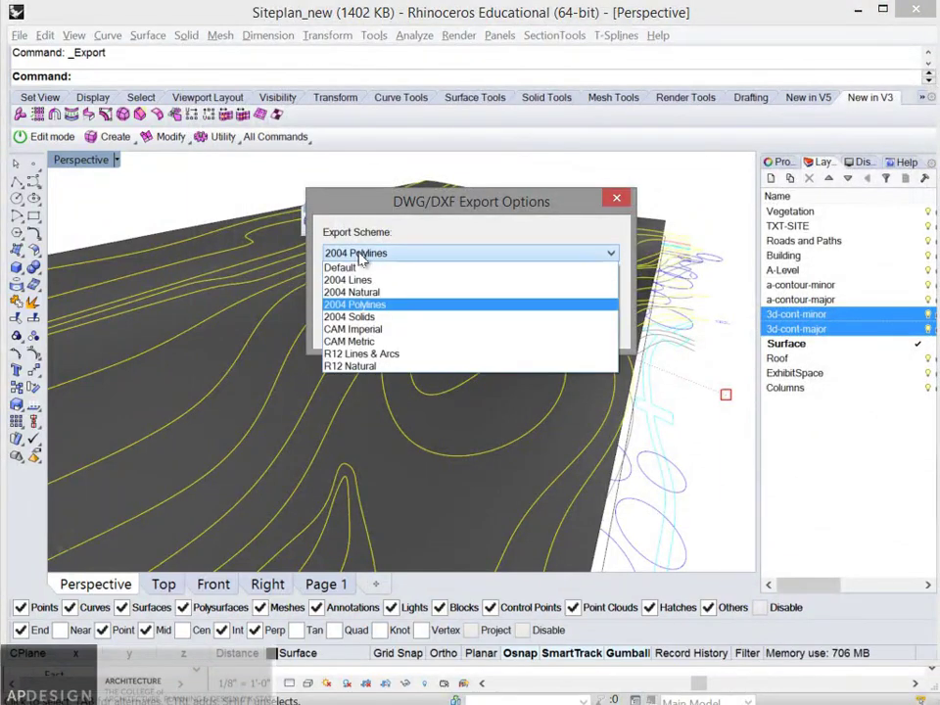
pyautogui.click(354, 304)
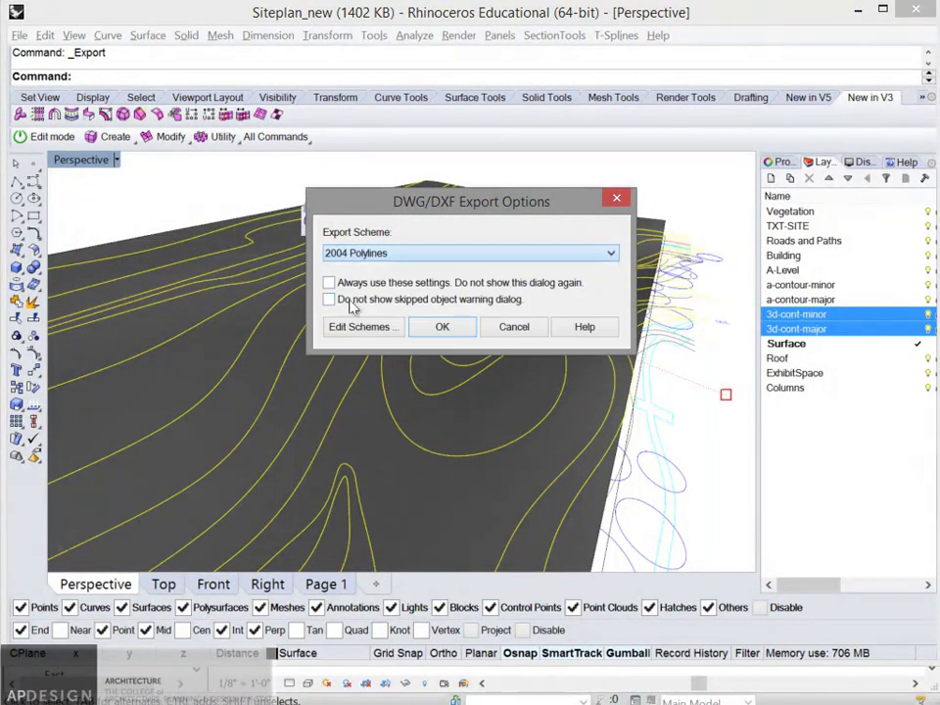
pyautogui.click(440, 328)
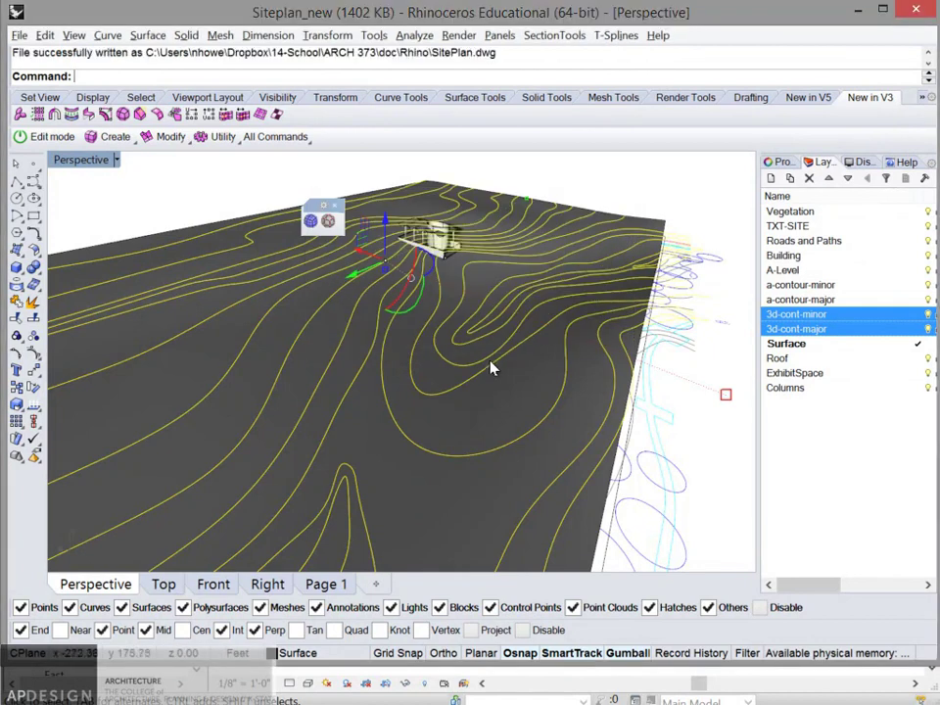
# Clear the selection and try selecting the objects on the Roof layer
pyautogui.click(701, 208)
pyautogui.scroll(5, 433, 253)
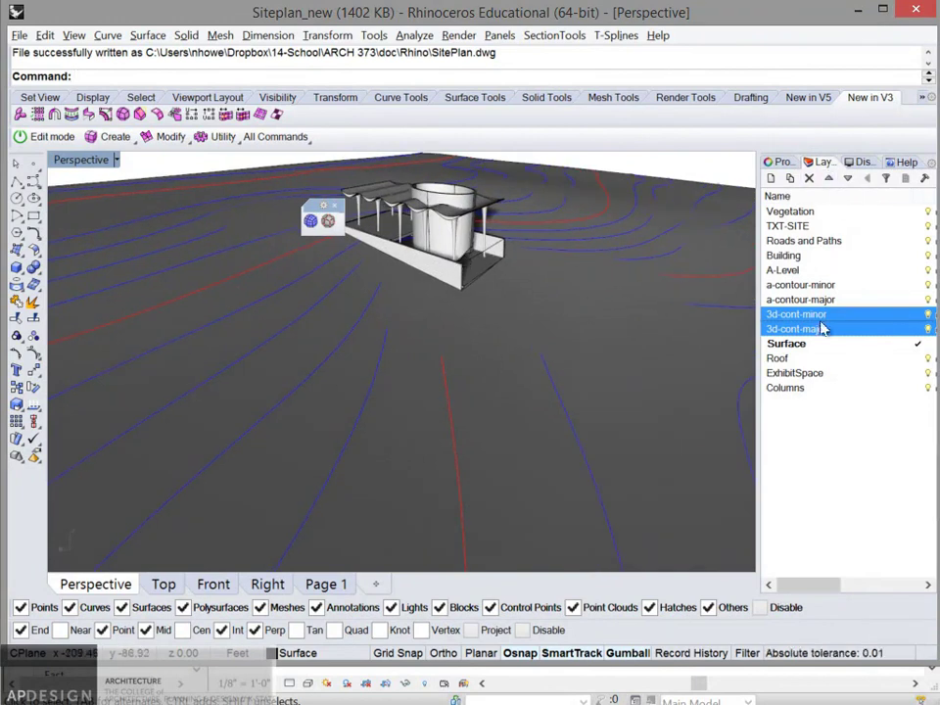
pyautogui.click(778, 358)
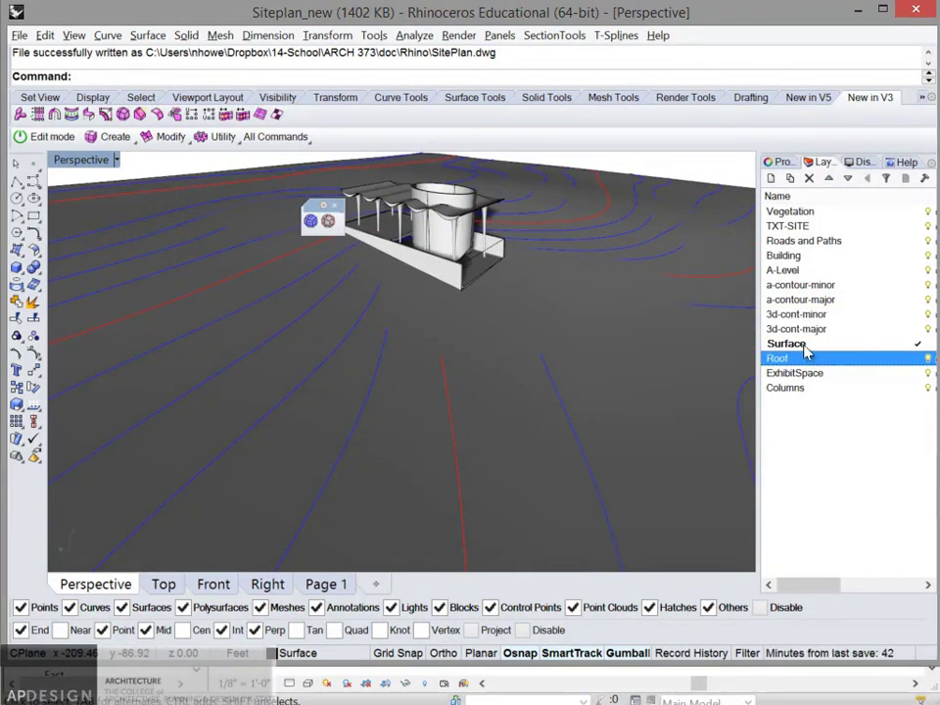
pyautogui.click(803, 345)
pyautogui.click(797, 373)
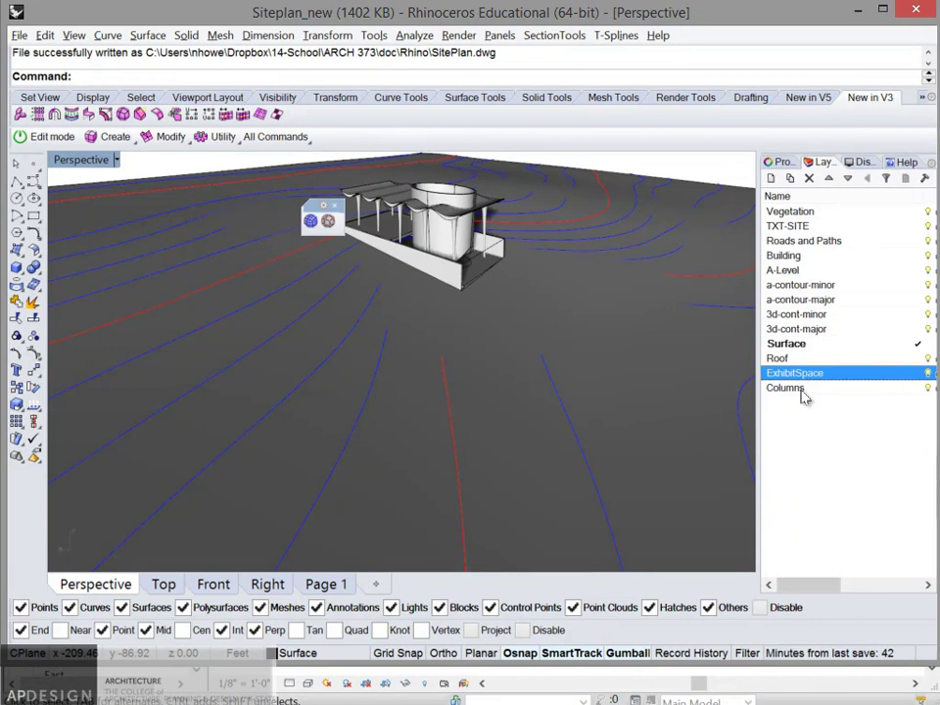
pyautogui.click(793, 387)
pyautogui.click(793, 359)
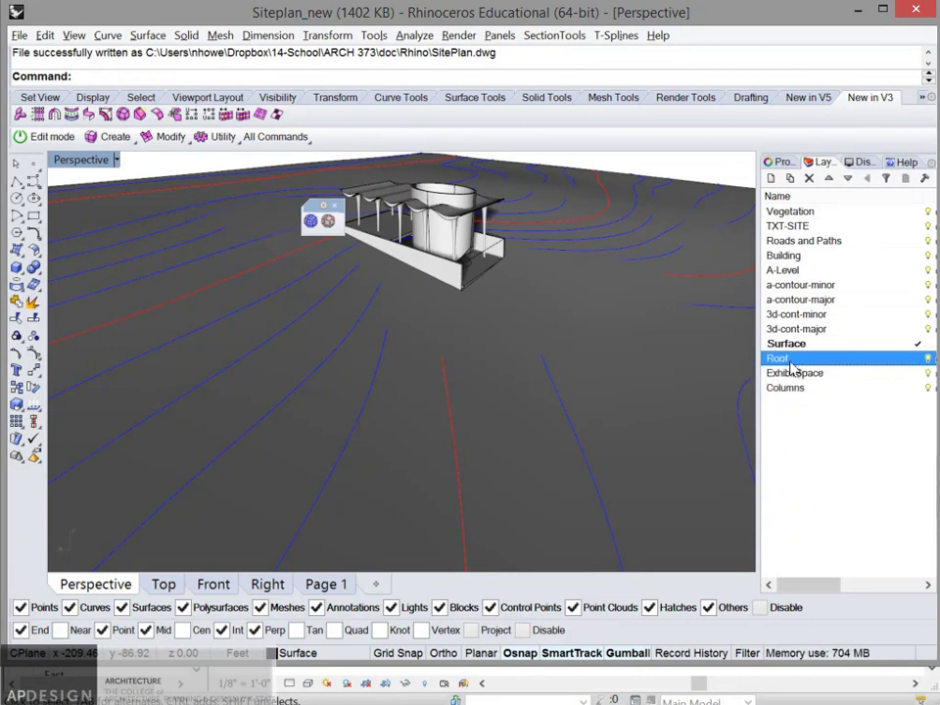
pyautogui.rightClick(793, 360)
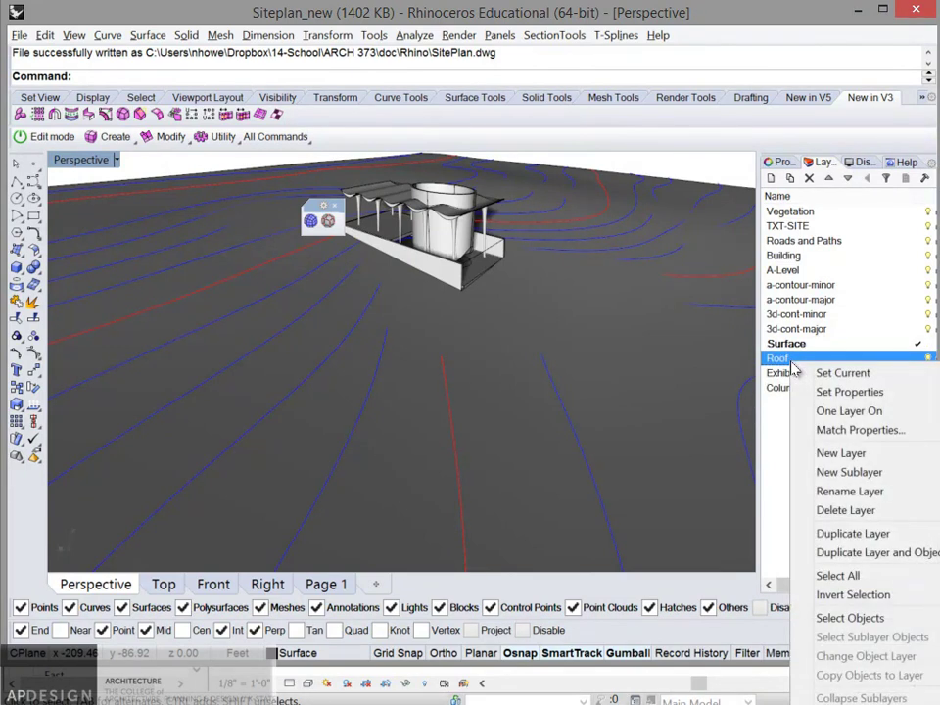
pyautogui.click(874, 621)
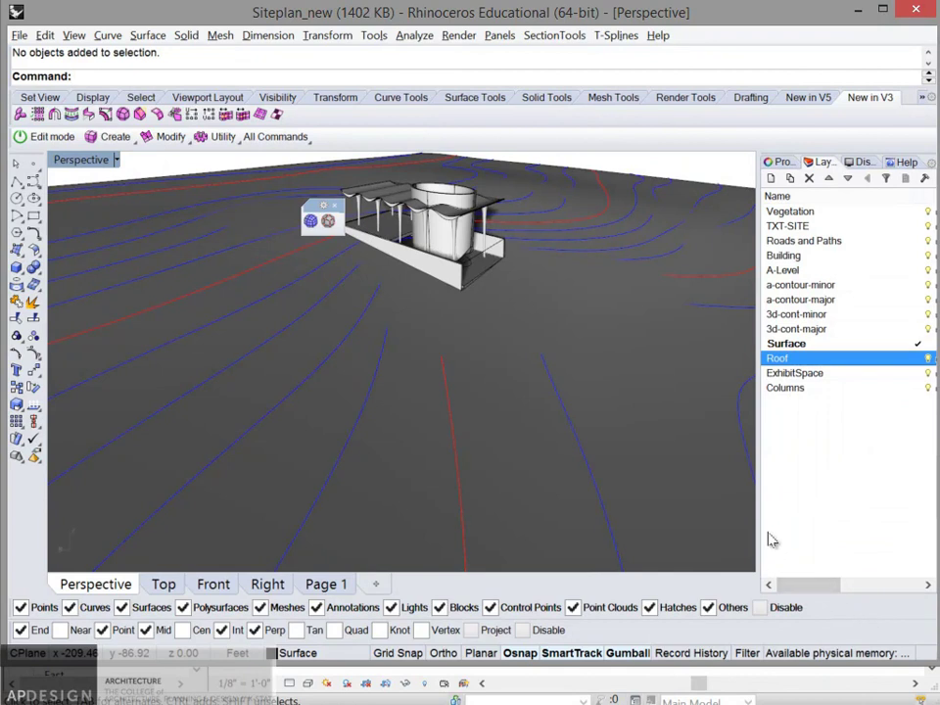
pyautogui.rightClick(799, 361)
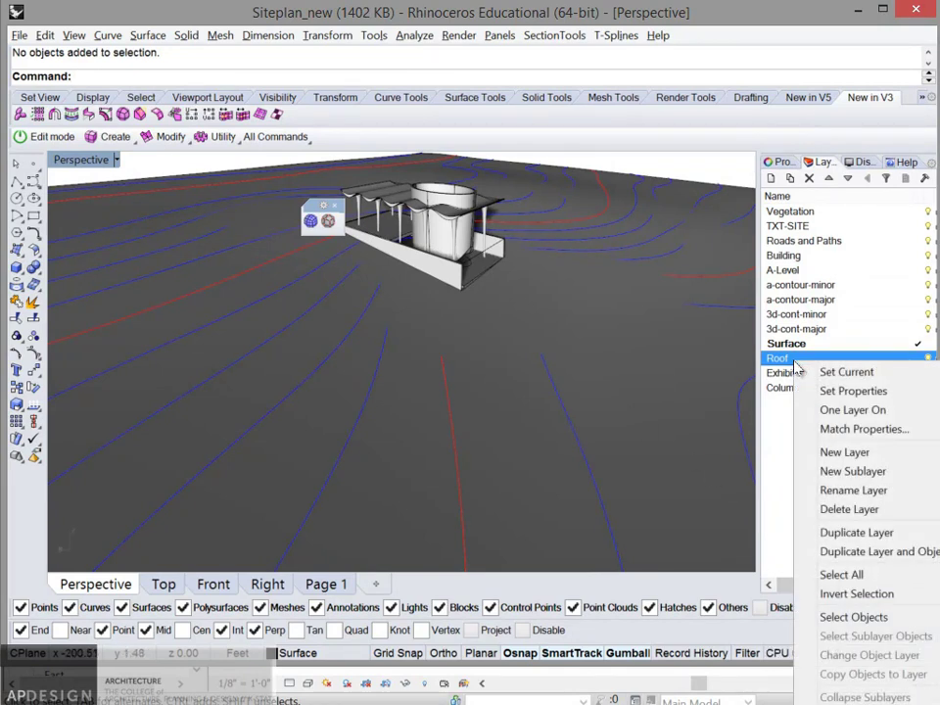
pyautogui.click(805, 617)
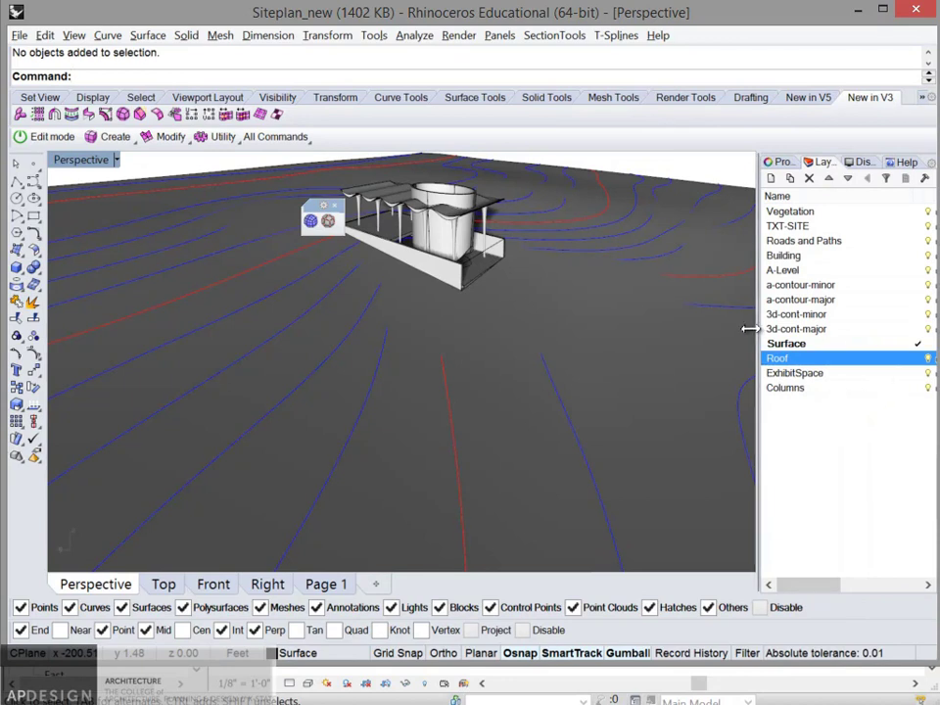
pyautogui.moveTo(750, 328); pyautogui.dragTo(691, 321)
# Reassign the roof polysurface from the Surface layer to the Roof layer
pyautogui.click(451, 209)
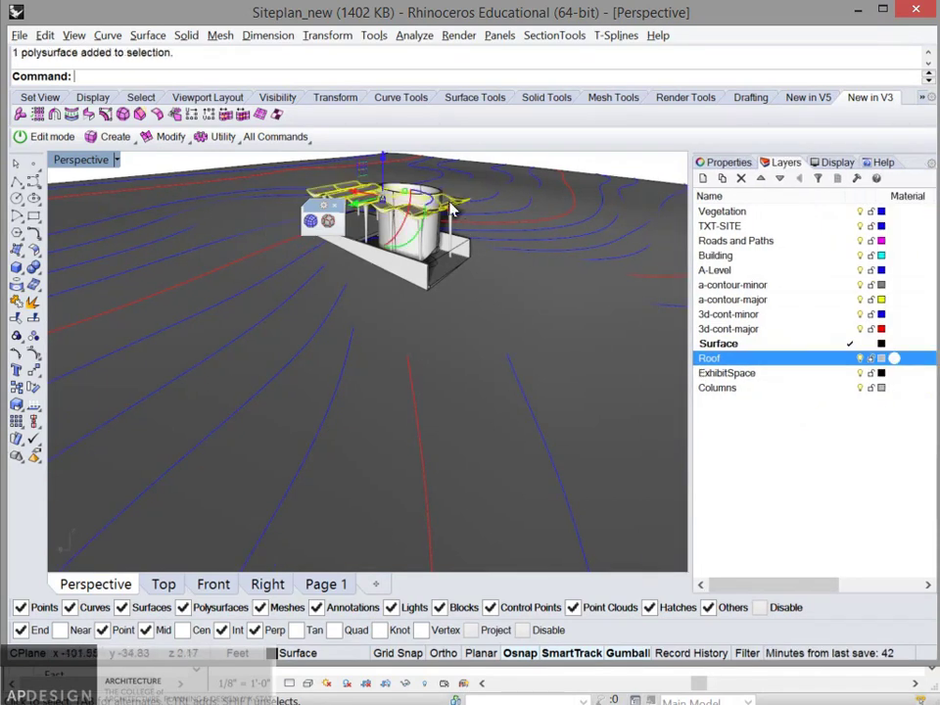
pyautogui.click(726, 163)
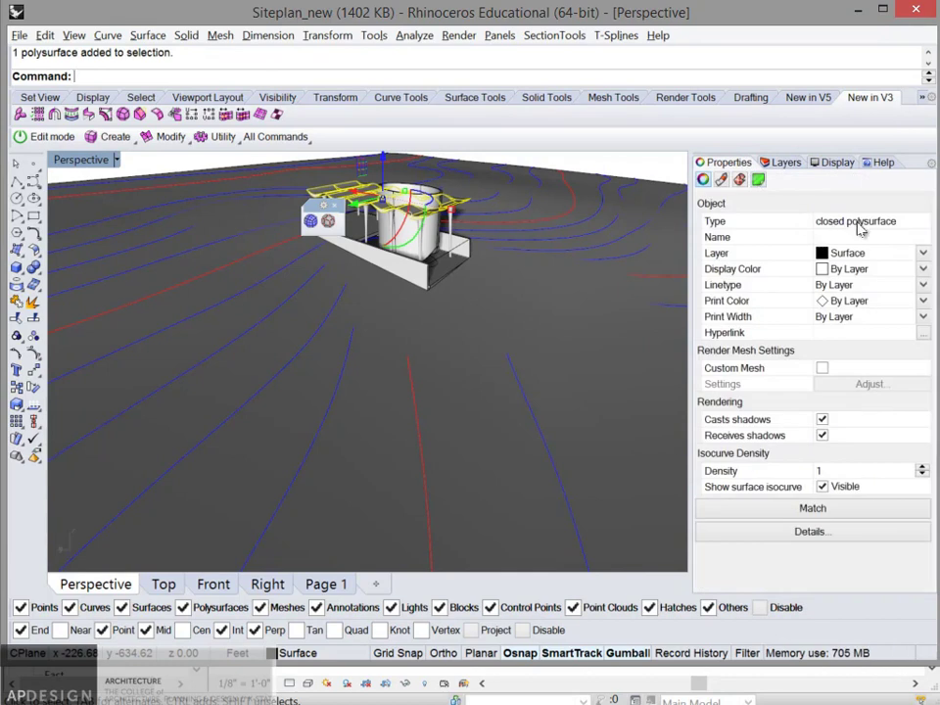
pyautogui.click(894, 255)
pyautogui.click(869, 417)
pyautogui.click(786, 162)
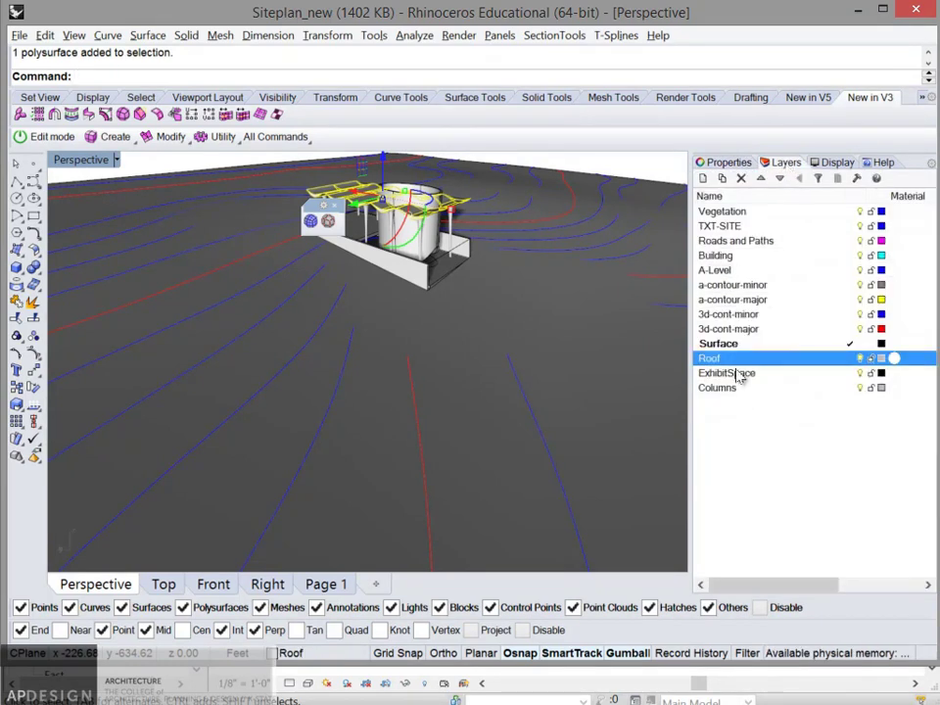
# Export the selected roof as ACIS Roof.sat, replacing the old file, with default options
pyautogui.click(19, 35)
pyautogui.click(61, 253)
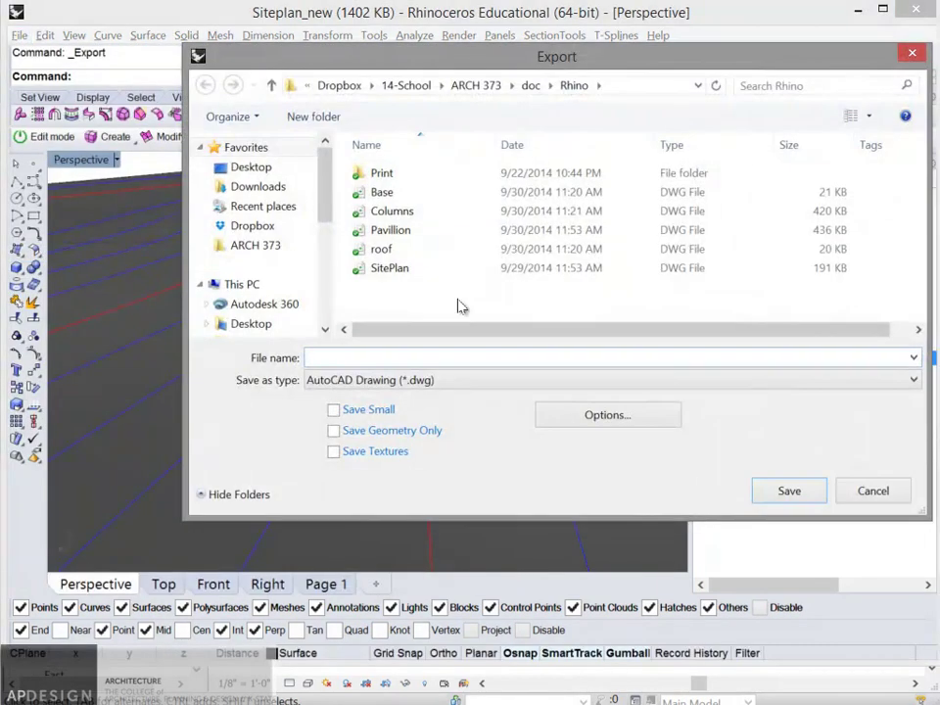
pyautogui.click(461, 379)
pyautogui.scroll(3, 411, 439)
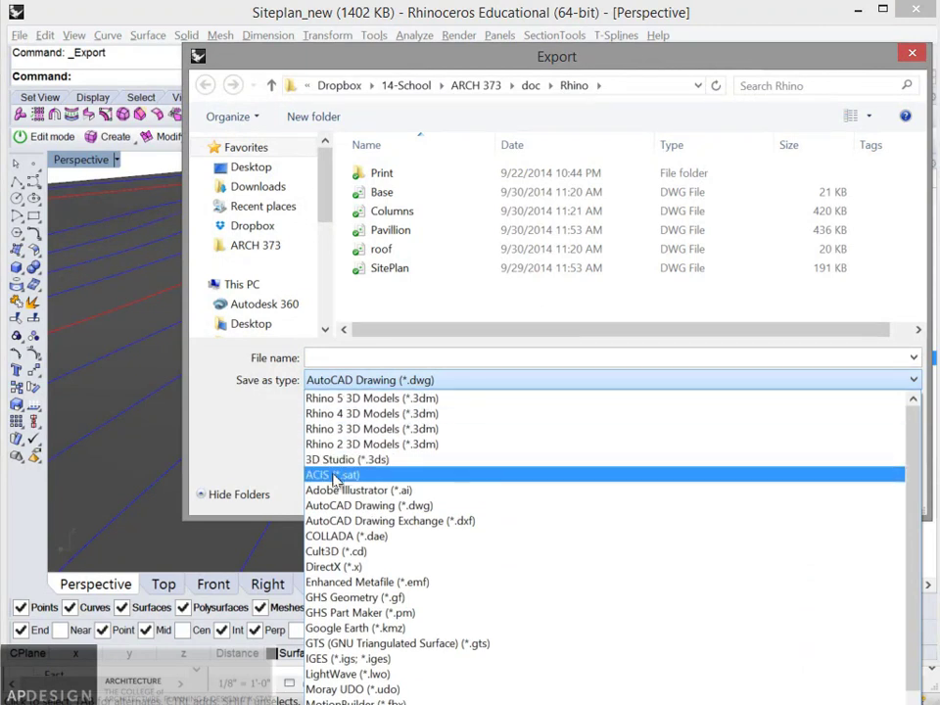
pyautogui.click(332, 476)
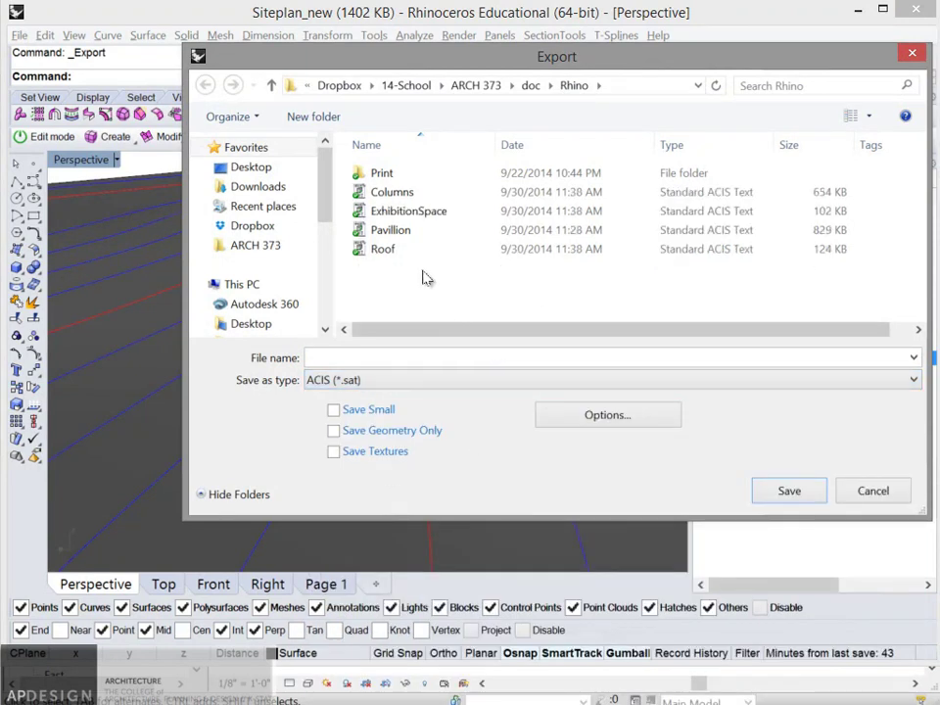
pyautogui.click(397, 252)
pyautogui.click(788, 488)
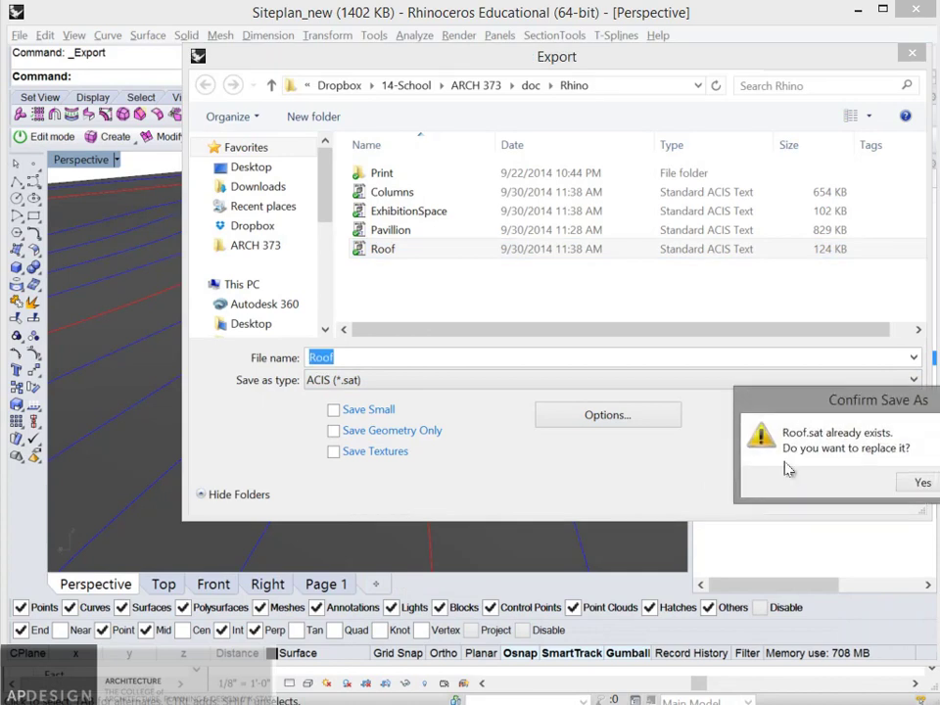
pyautogui.click(918, 483)
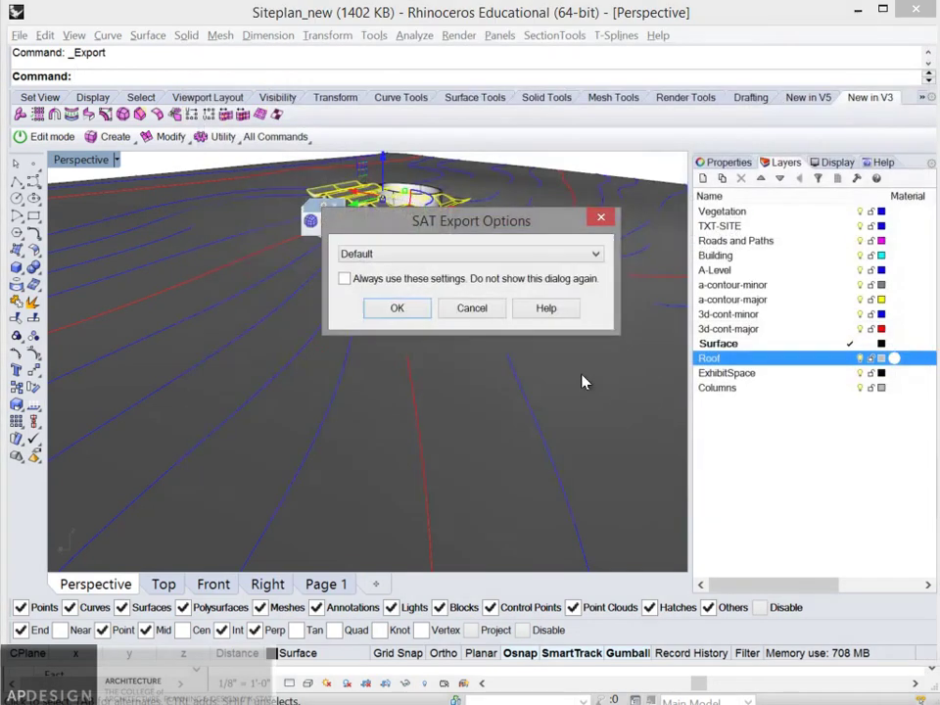
pyautogui.click(398, 308)
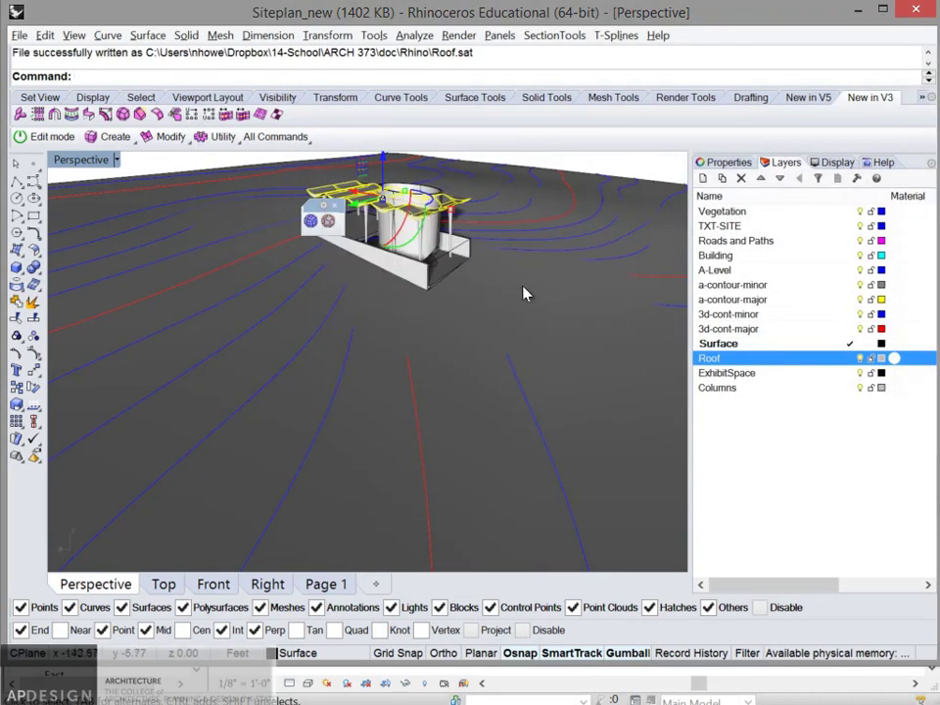
# Select the ExhibitSpace layer's objects and export them, replacing ExhibitionSpace.sat
pyautogui.click(727, 373)
pyautogui.click(626, 186)
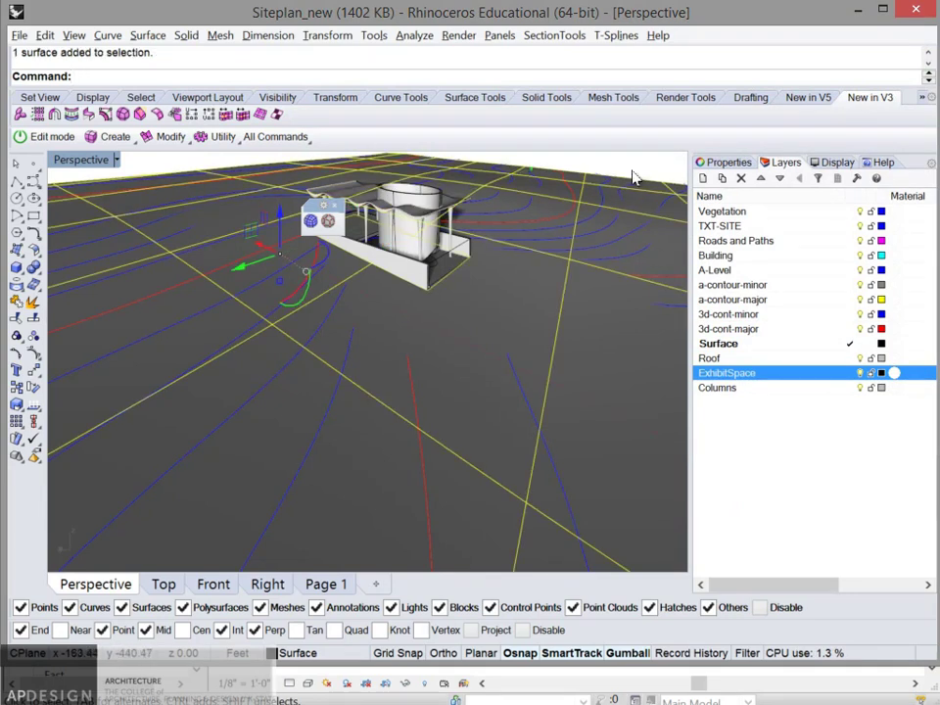
pyautogui.press('Delete')
pyautogui.rightClick(722, 377)
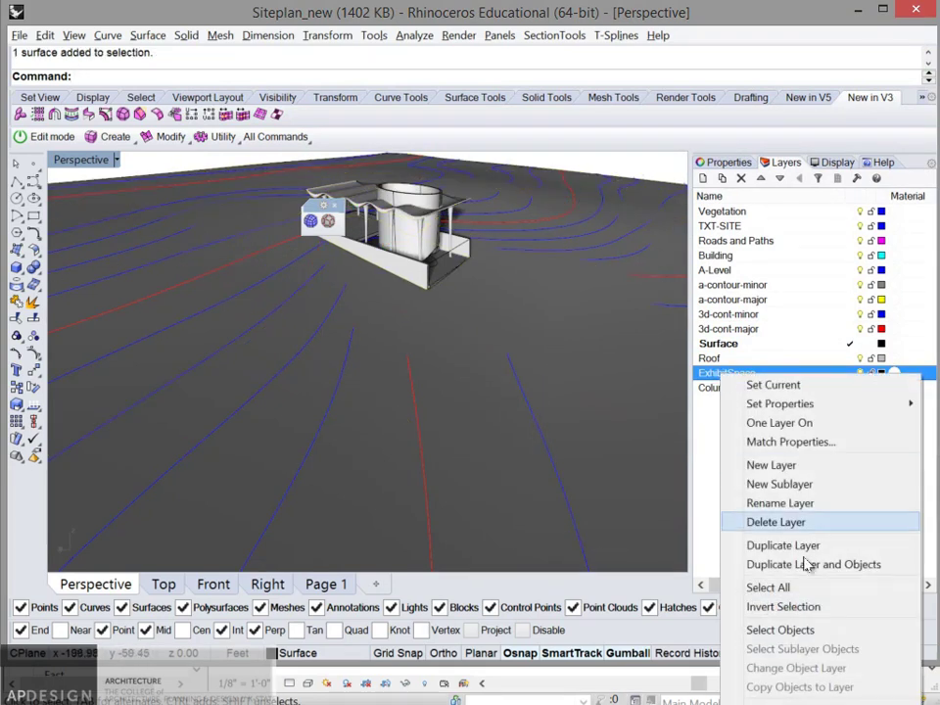
pyautogui.click(803, 626)
pyautogui.click(20, 35)
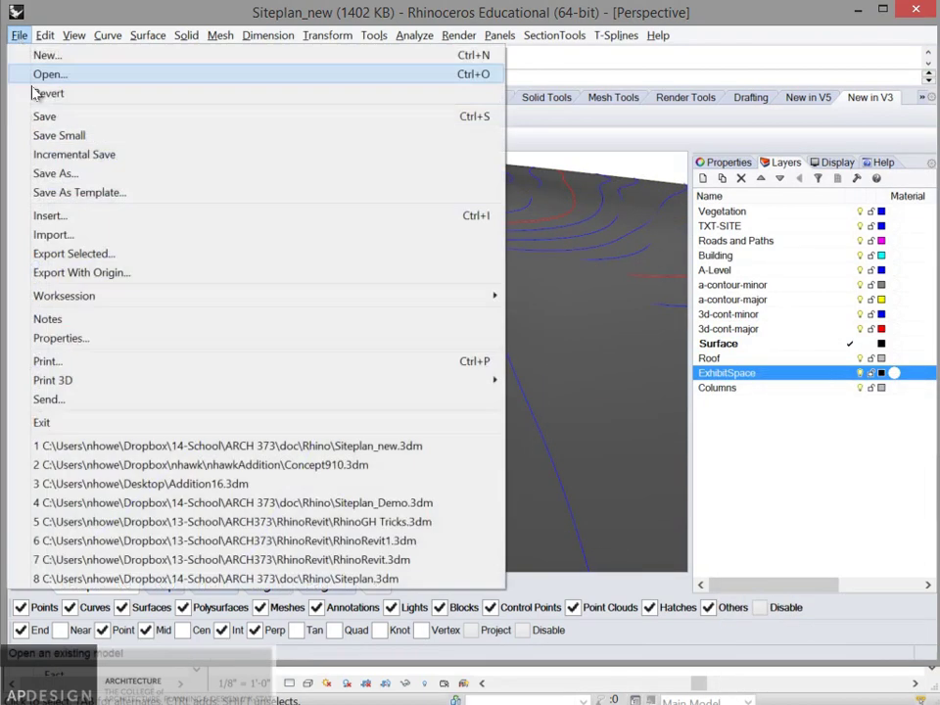
pyautogui.click(61, 252)
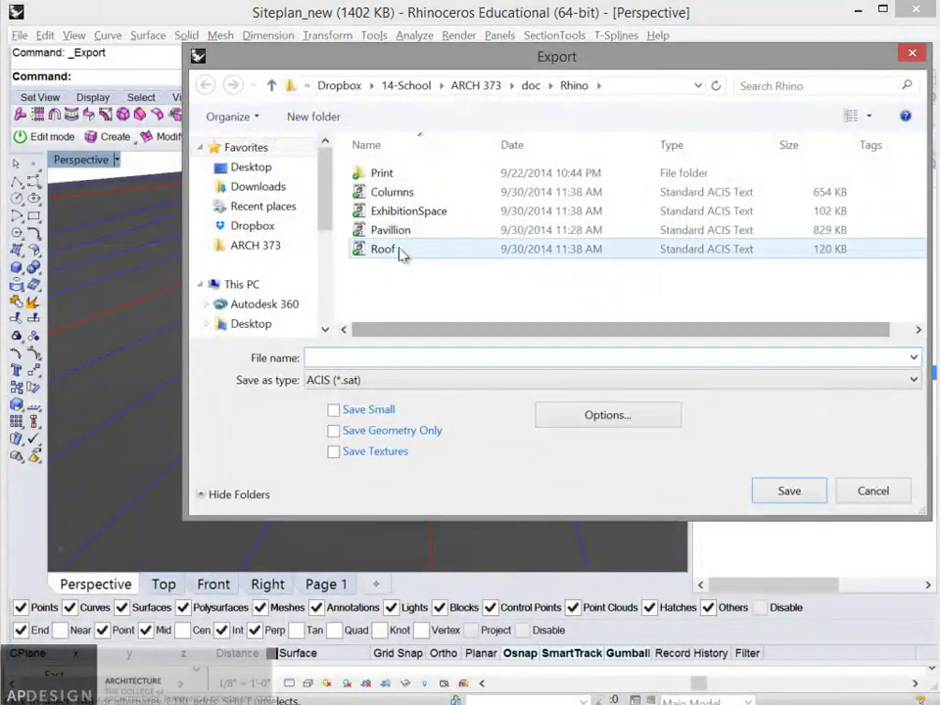
pyautogui.click(402, 212)
pyautogui.click(788, 490)
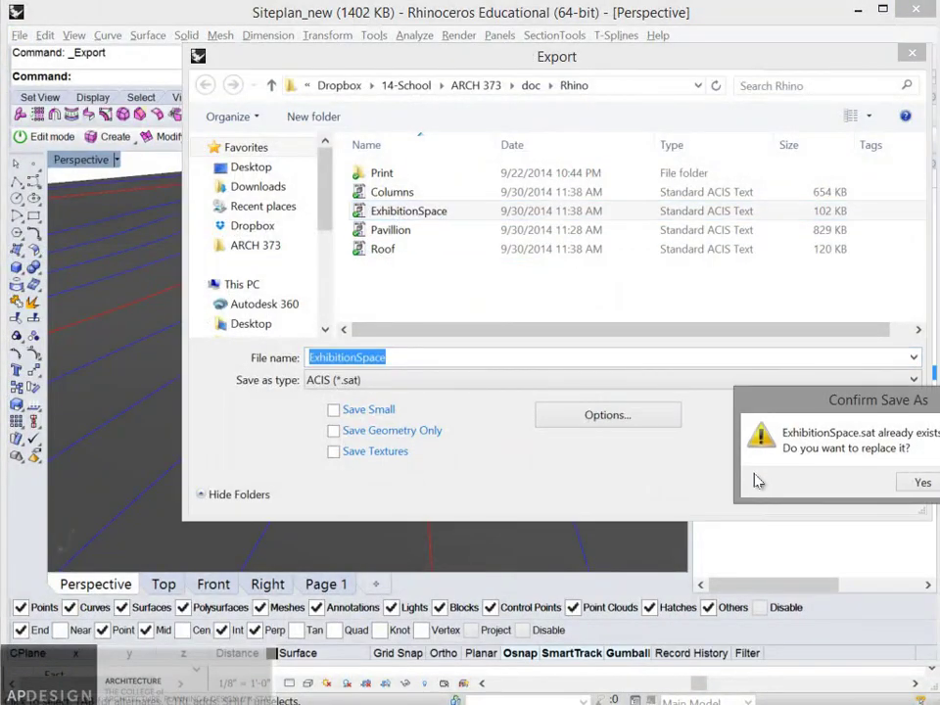
pyautogui.click(906, 490)
pyautogui.click(409, 312)
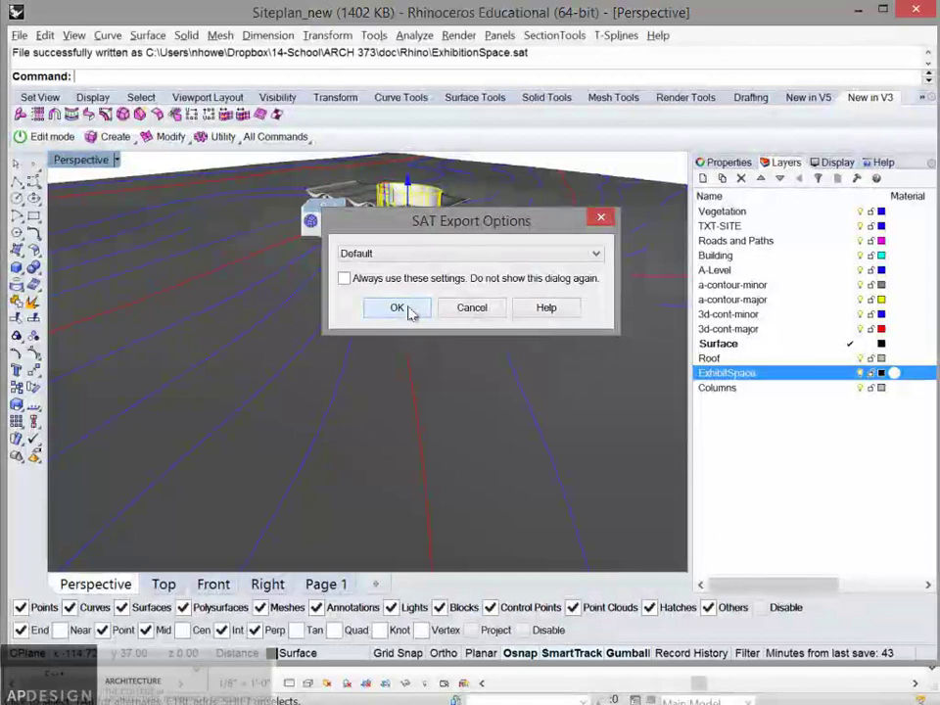
# Select the ten columns and export them, replacing Columns.sat with default SAT options
pyautogui.click(715, 388)
pyautogui.rightClick(718, 388)
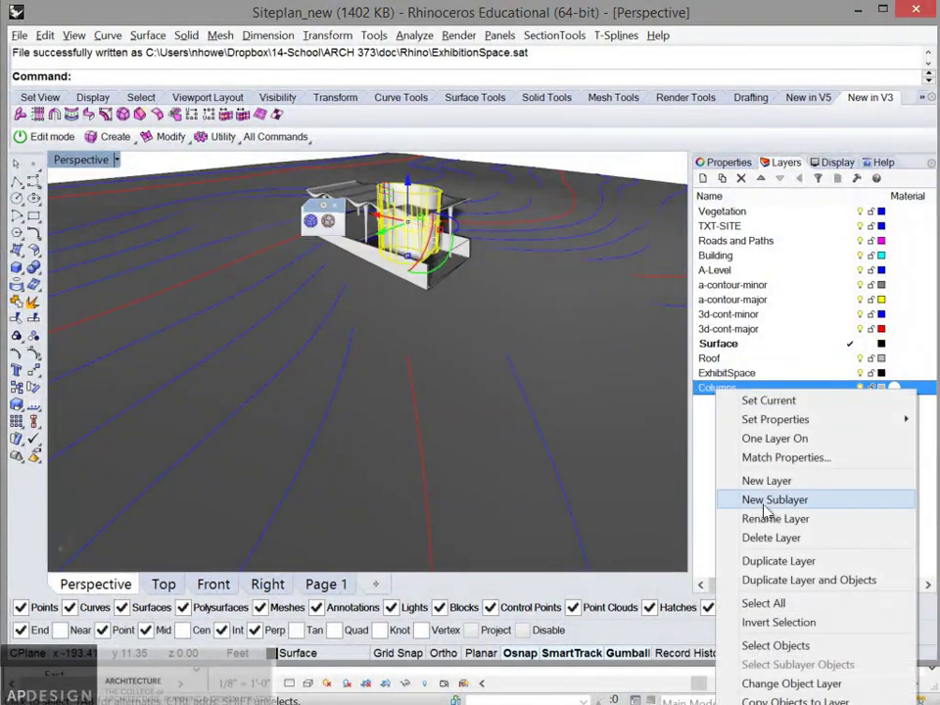
pyautogui.click(778, 646)
pyautogui.click(636, 177)
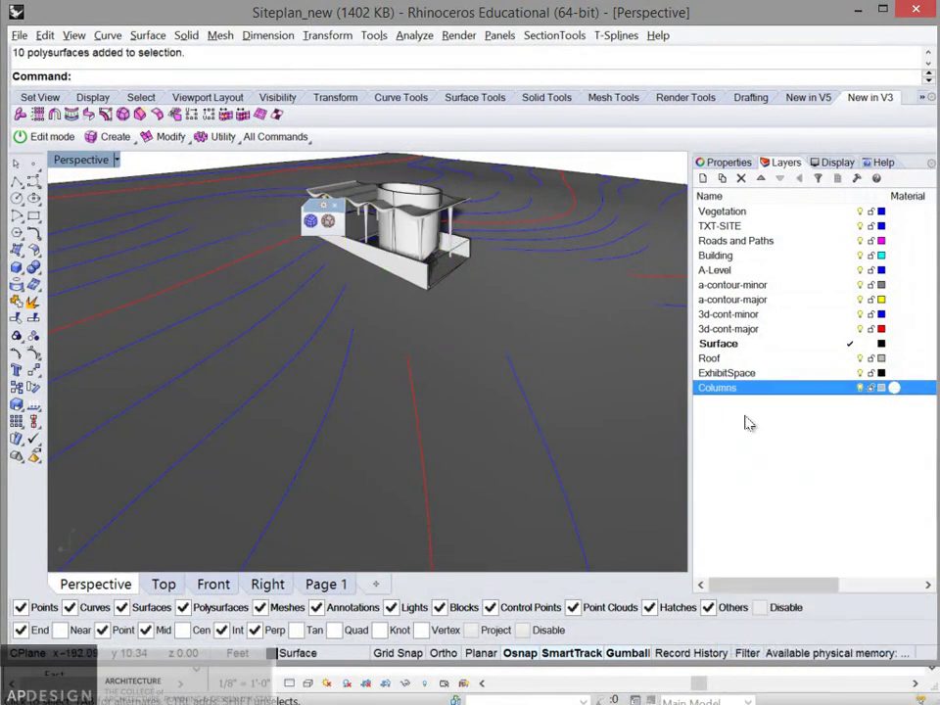
pyautogui.rightClick(744, 388)
pyautogui.click(789, 643)
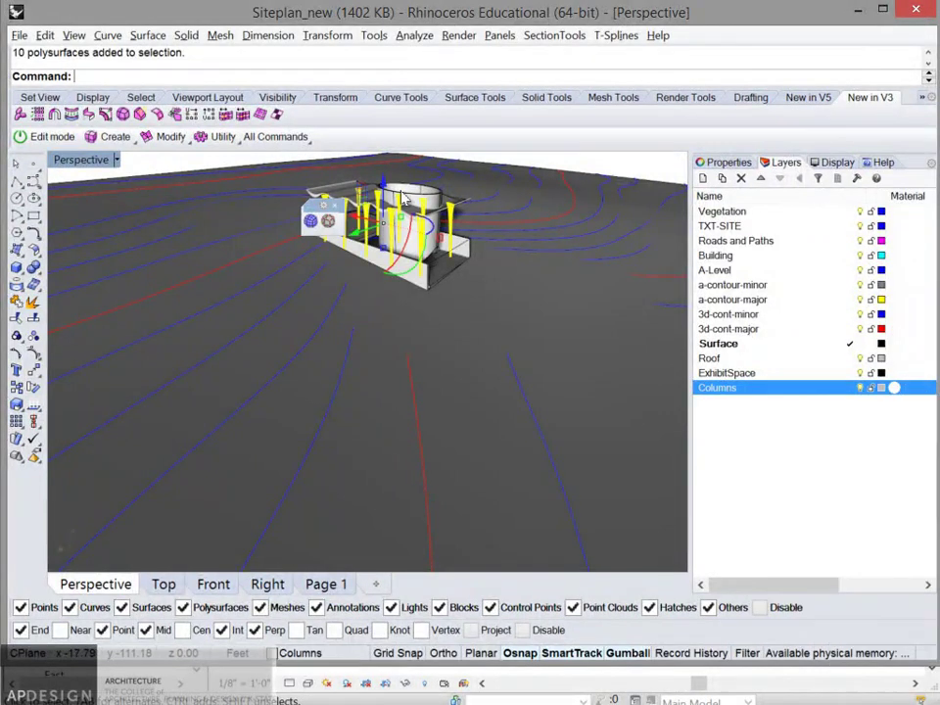
pyautogui.click(19, 35)
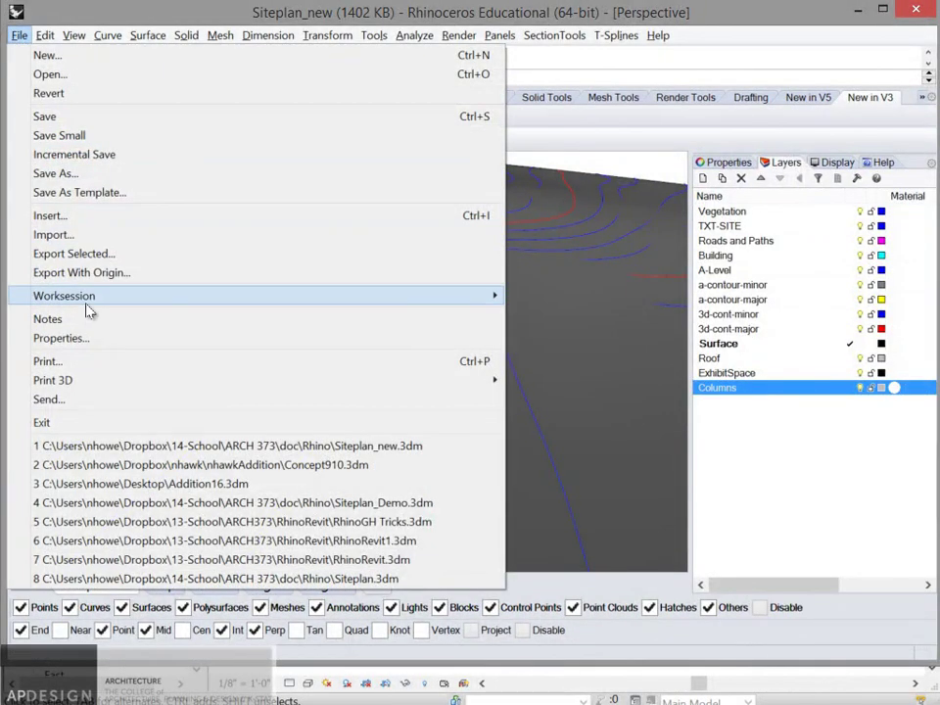
pyautogui.click(86, 255)
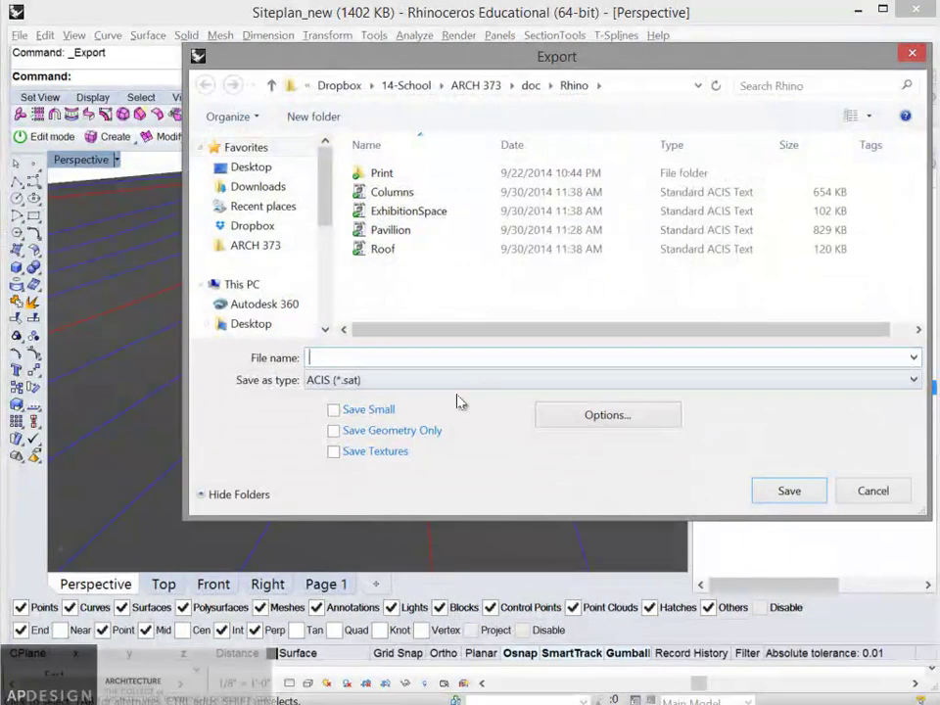
pyautogui.click(392, 192)
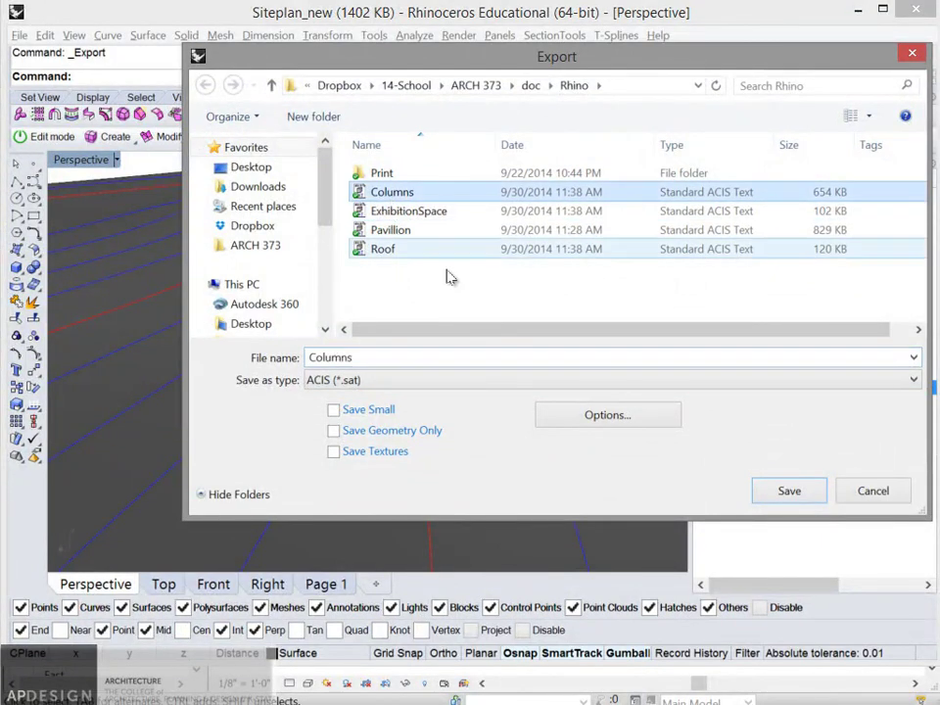
pyautogui.click(789, 492)
pyautogui.click(898, 489)
pyautogui.click(396, 308)
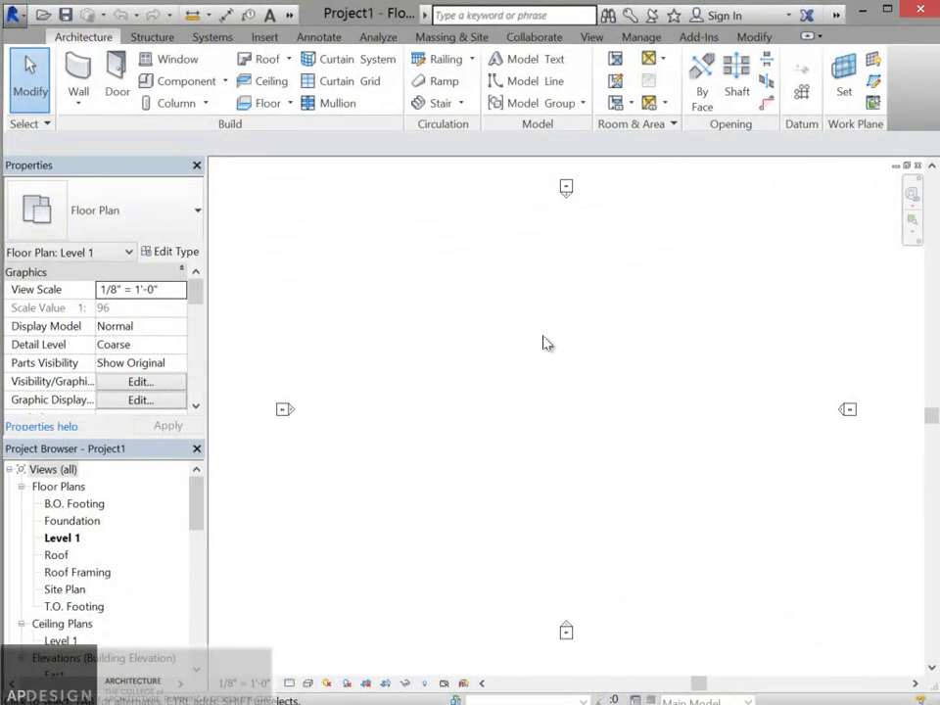
# Open Revit's Import CAD Formats dialog from the Insert tab
pyautogui.rightClick(520, 399)
pyautogui.click(490, 370)
pyautogui.click(263, 38)
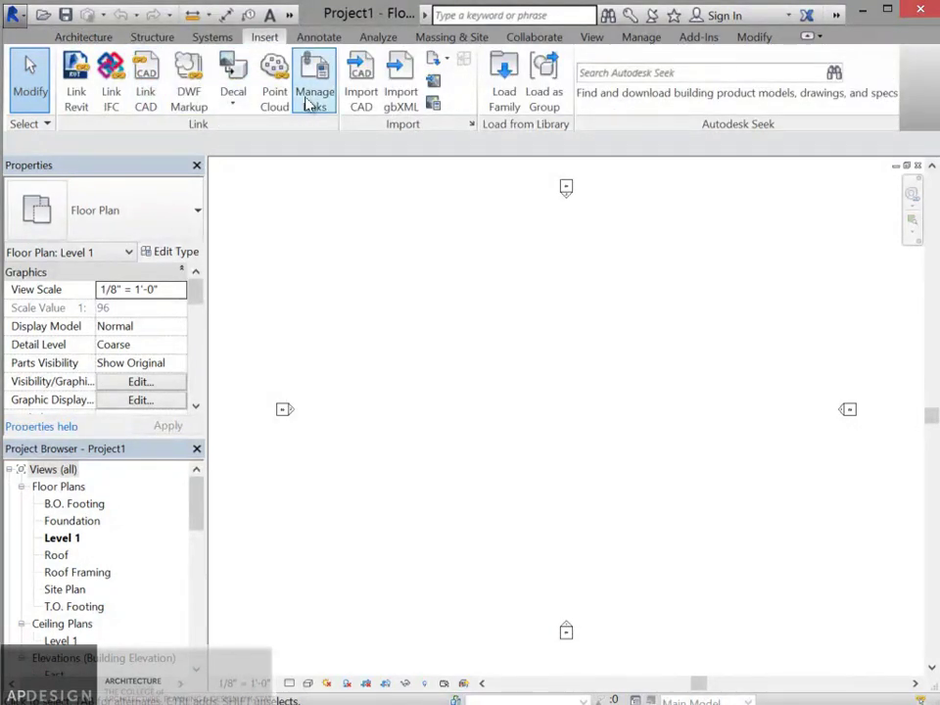
pyautogui.click(361, 98)
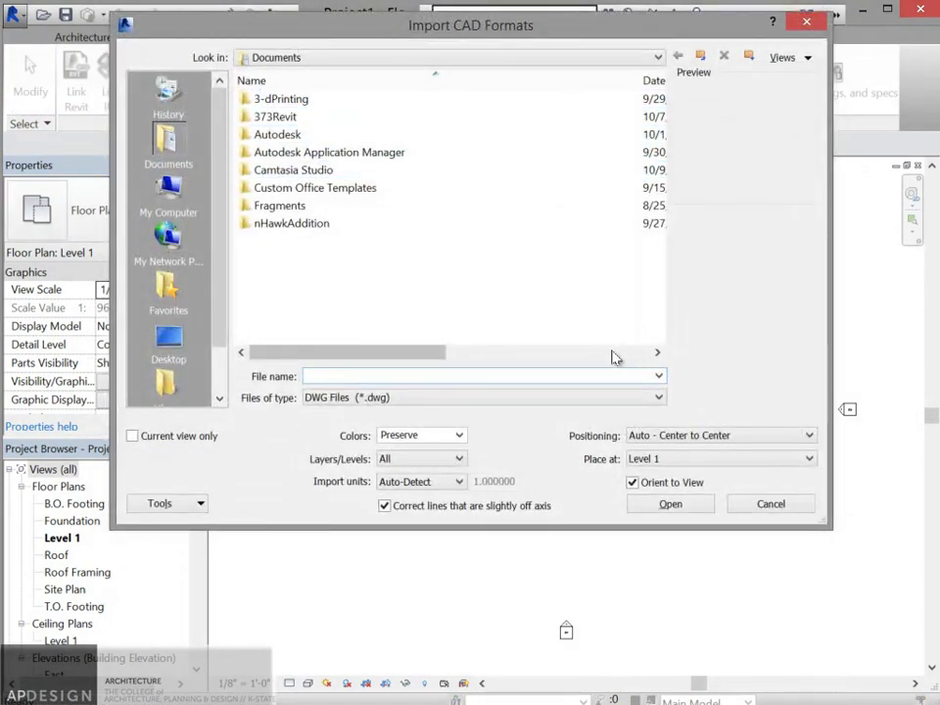
# Reopen Import CAD and start browsing from My Computer and the Desktop
pyautogui.click(763, 503)
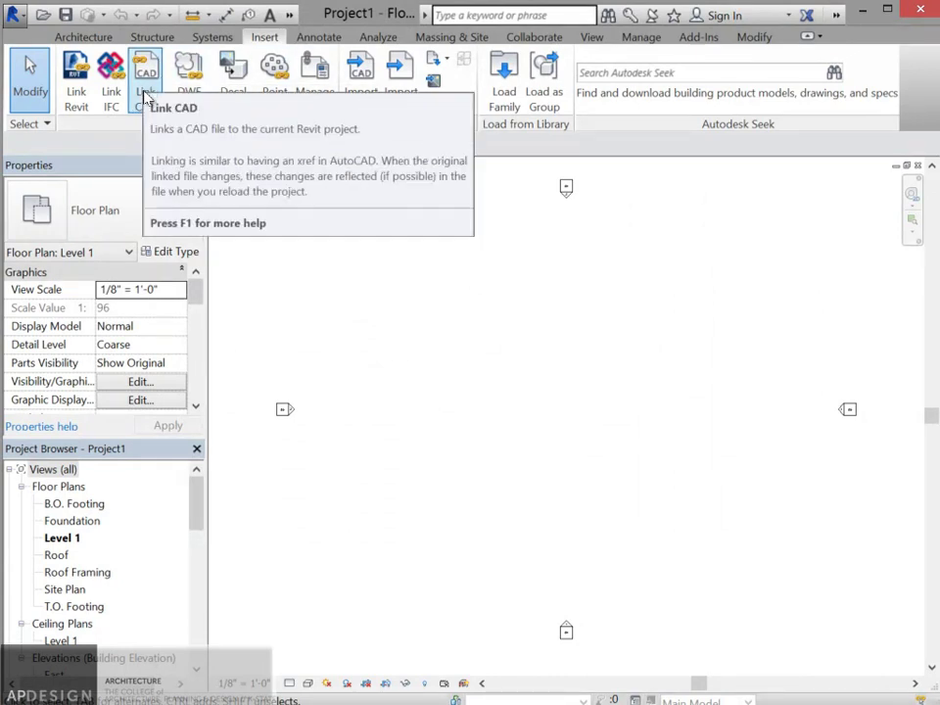
pyautogui.click(361, 102)
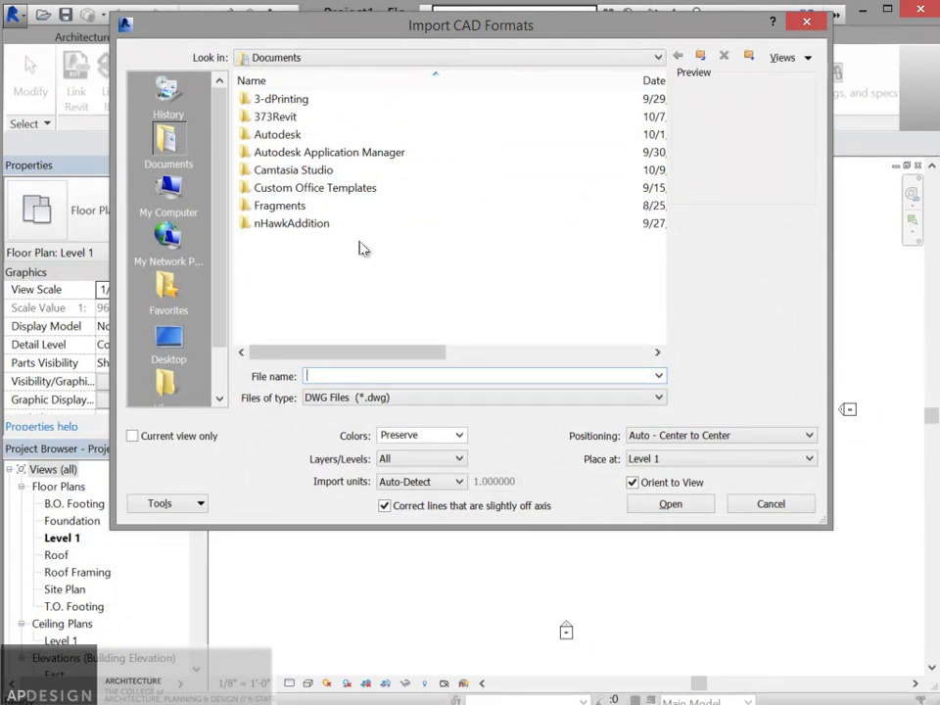
pyautogui.click(179, 206)
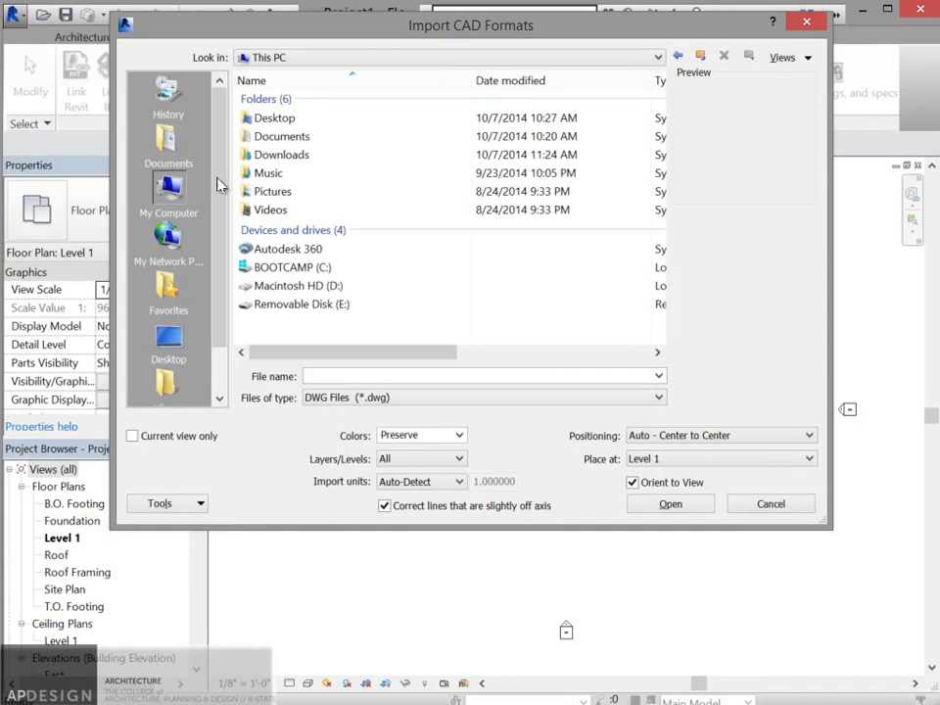
pyautogui.doubleClick(288, 122)
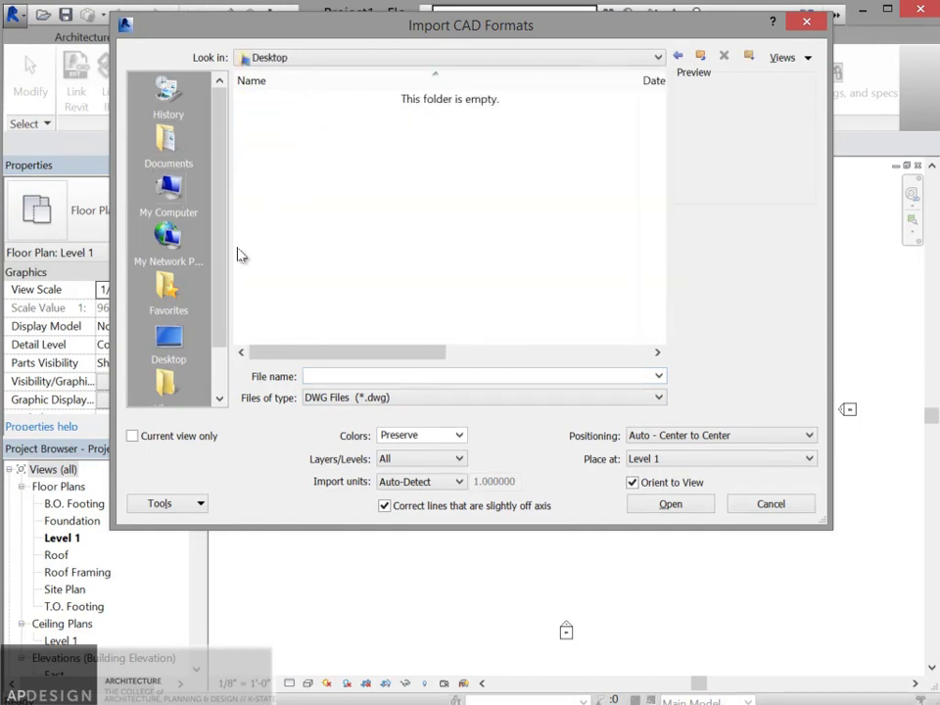
pyautogui.click(168, 343)
# Navigate to Dropbox > 14-School > ARCH 373 > docs > Rhino
pyautogui.doubleClick(283, 99)
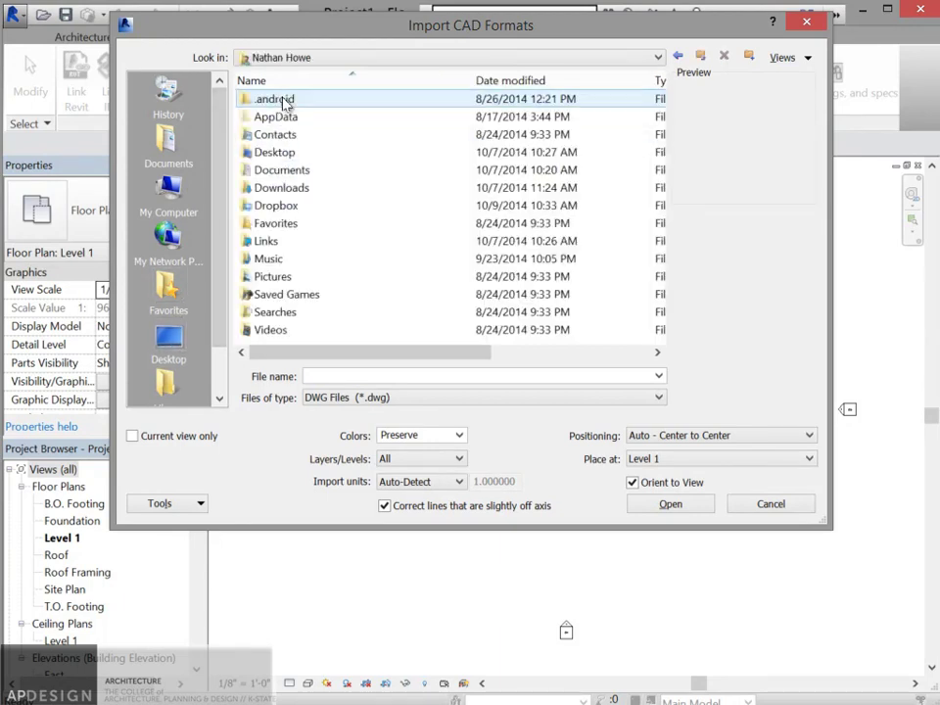
pyautogui.doubleClick(276, 206)
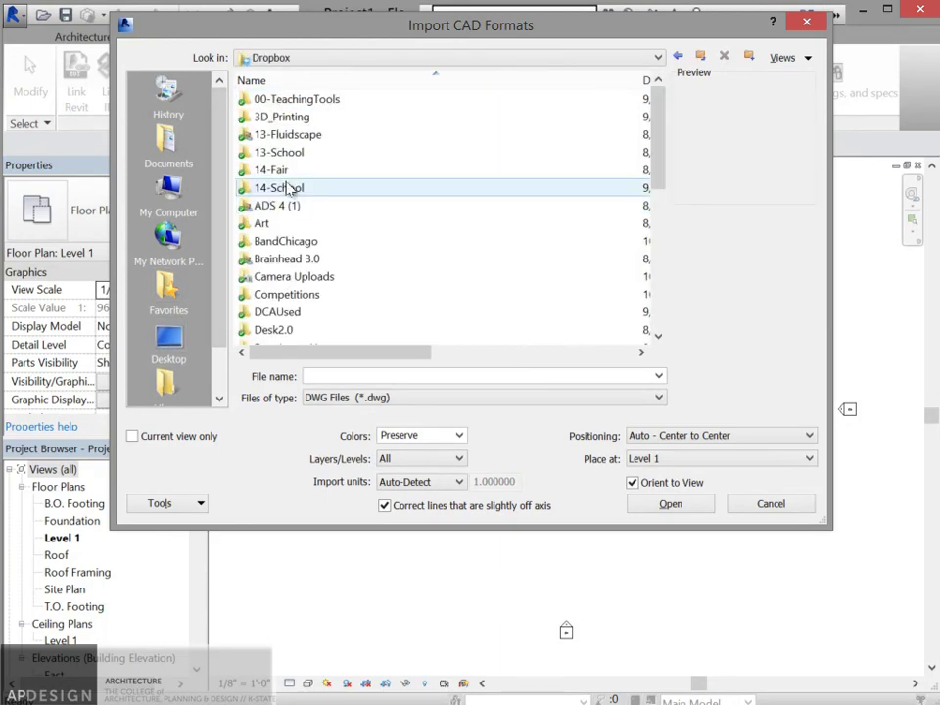
pyautogui.doubleClick(289, 188)
pyautogui.doubleClick(289, 174)
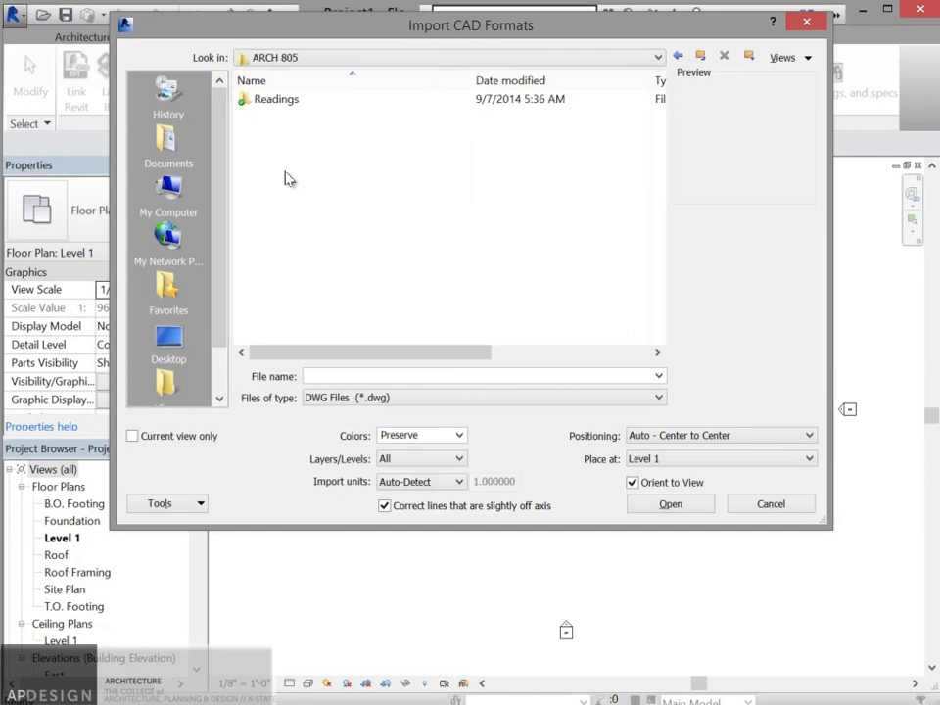
pyautogui.click(621, 59)
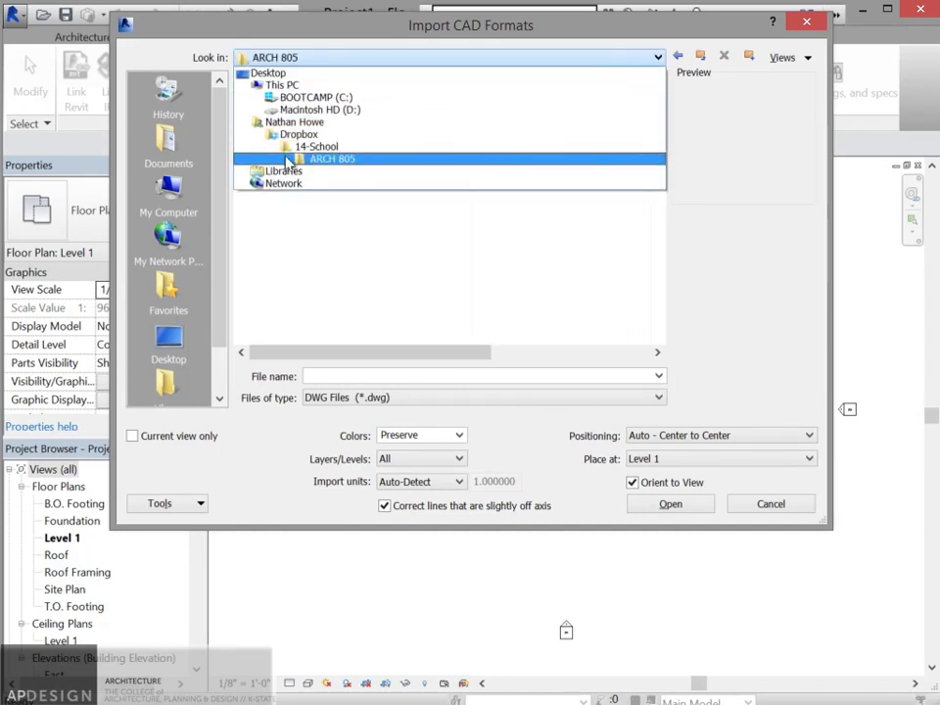
pyautogui.click(286, 147)
pyautogui.doubleClick(268, 153)
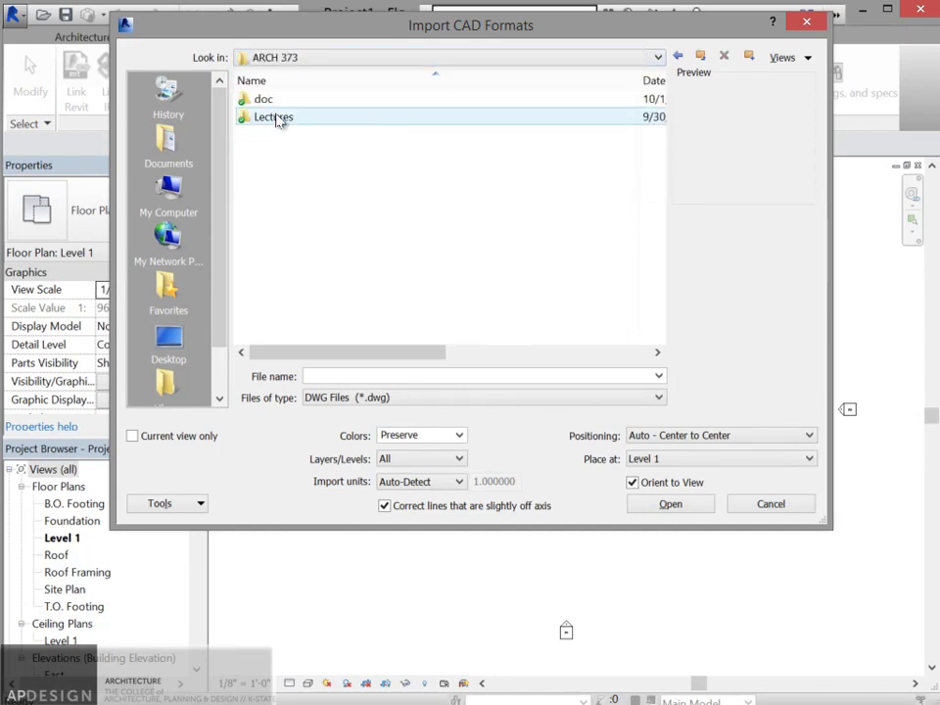
pyautogui.doubleClick(273, 102)
pyautogui.doubleClick(268, 100)
# Import SitePlan with positioning set to Auto - Origin to Origin
pyautogui.click(292, 191)
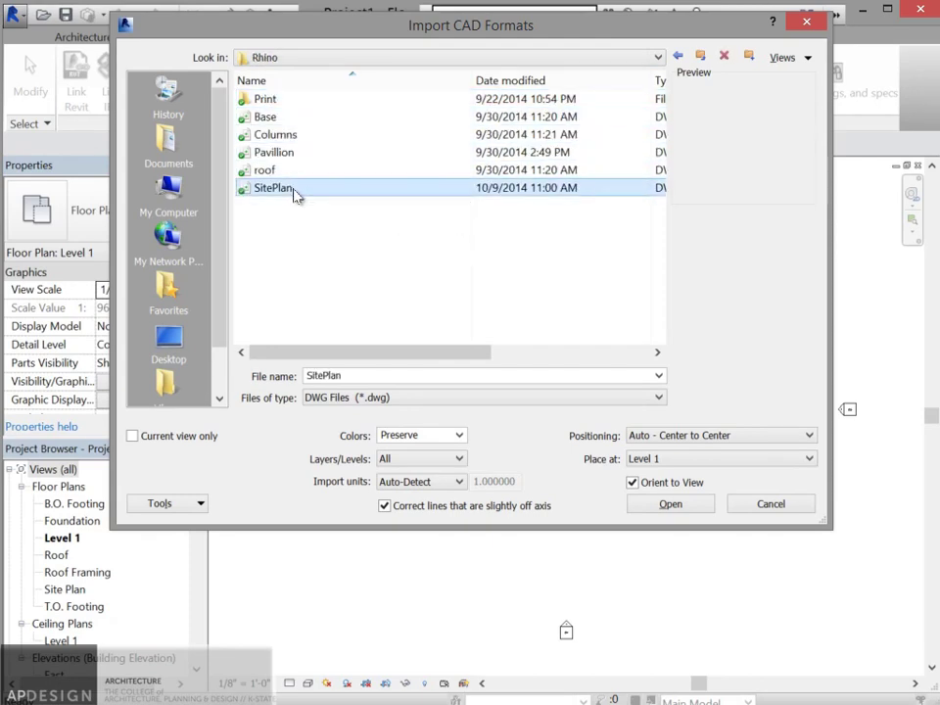
pyautogui.click(657, 442)
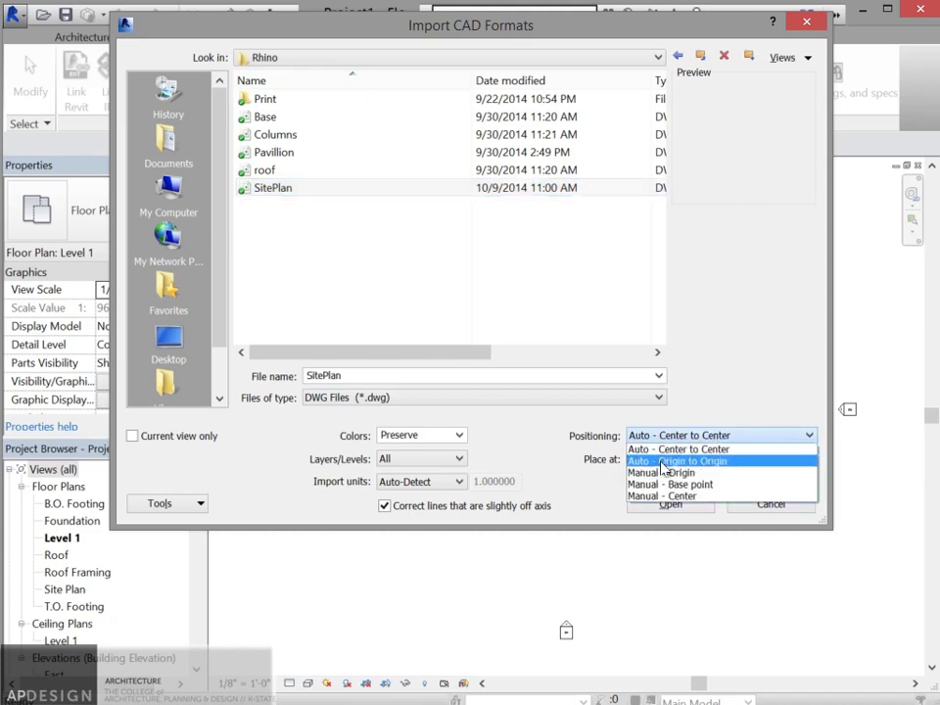
pyautogui.click(662, 461)
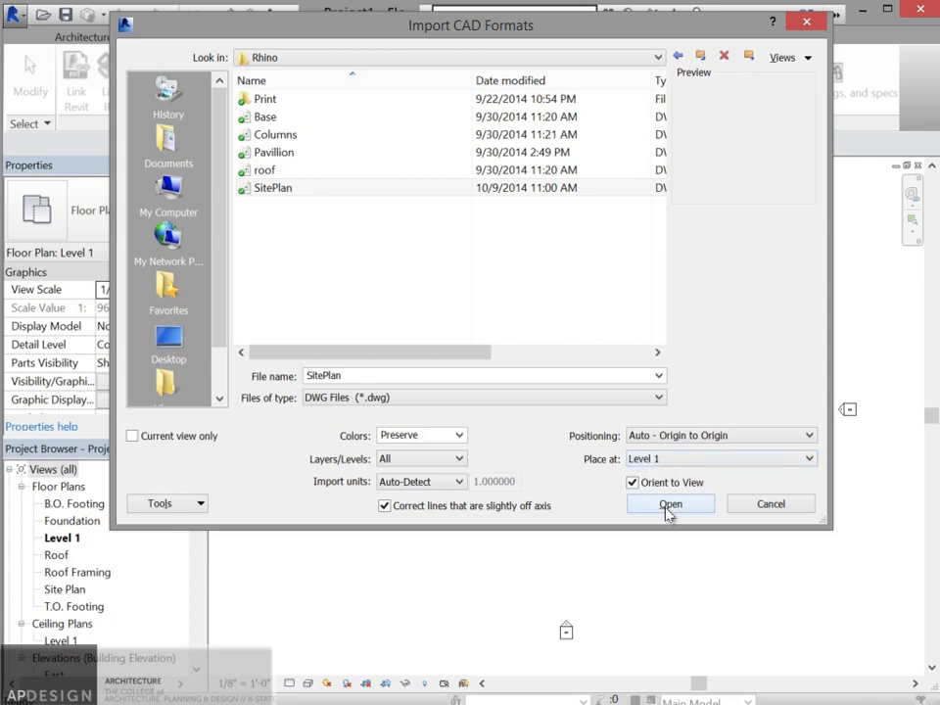
pyautogui.click(670, 507)
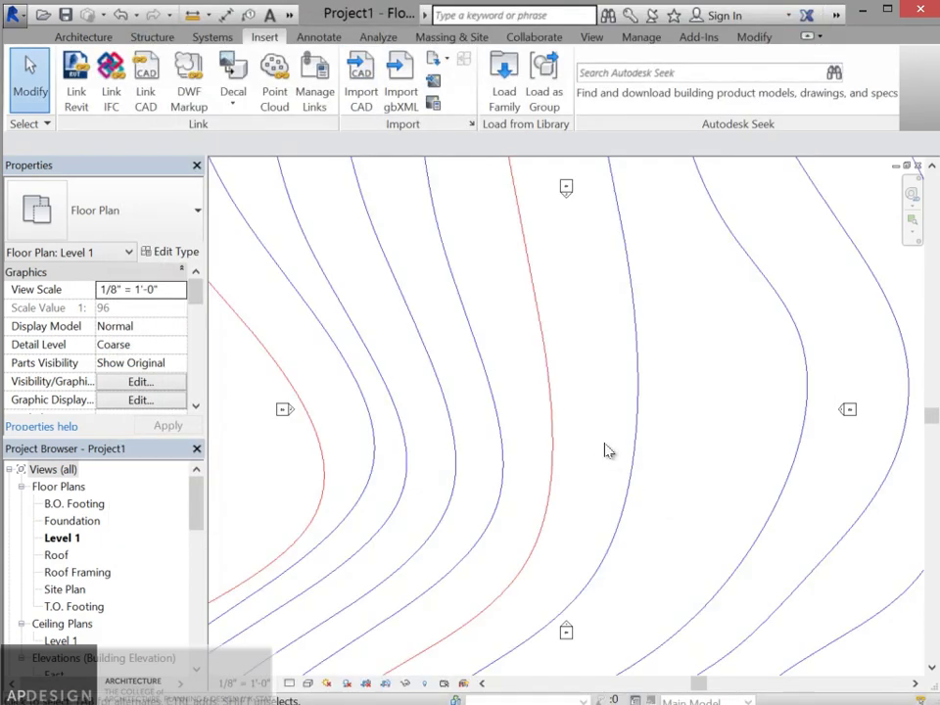
# Zoom out to view the whole imported red and blue contour drawing
pyautogui.scroll(-3, 605, 446)
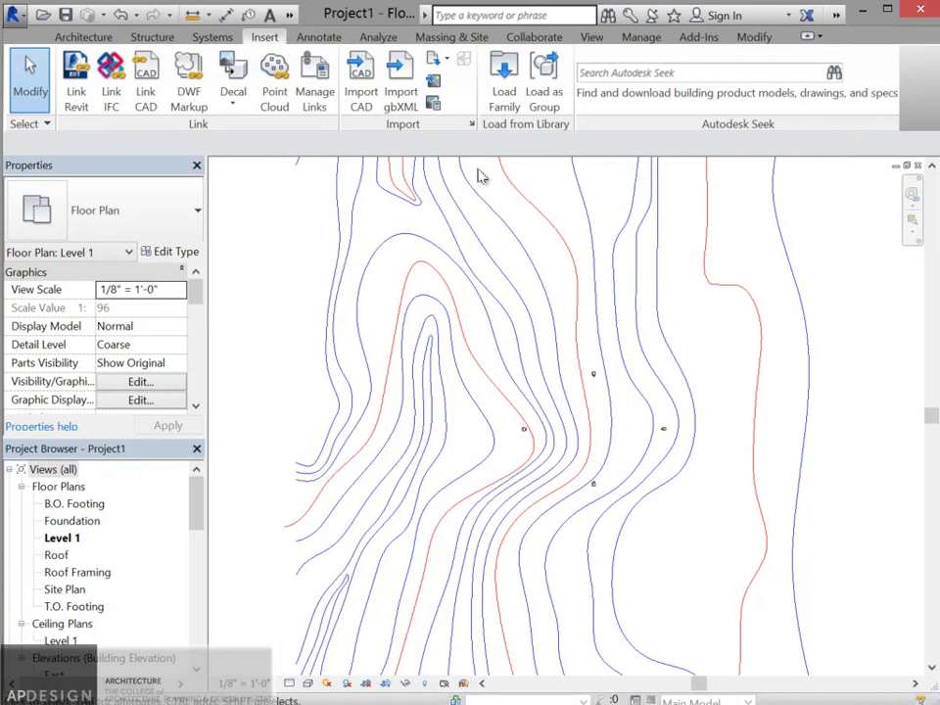
# Build a toposurface from the imported SitePlan's 3d-cont-major and 3d-cont-minor layers, excluding layer 0
pyautogui.click(449, 39)
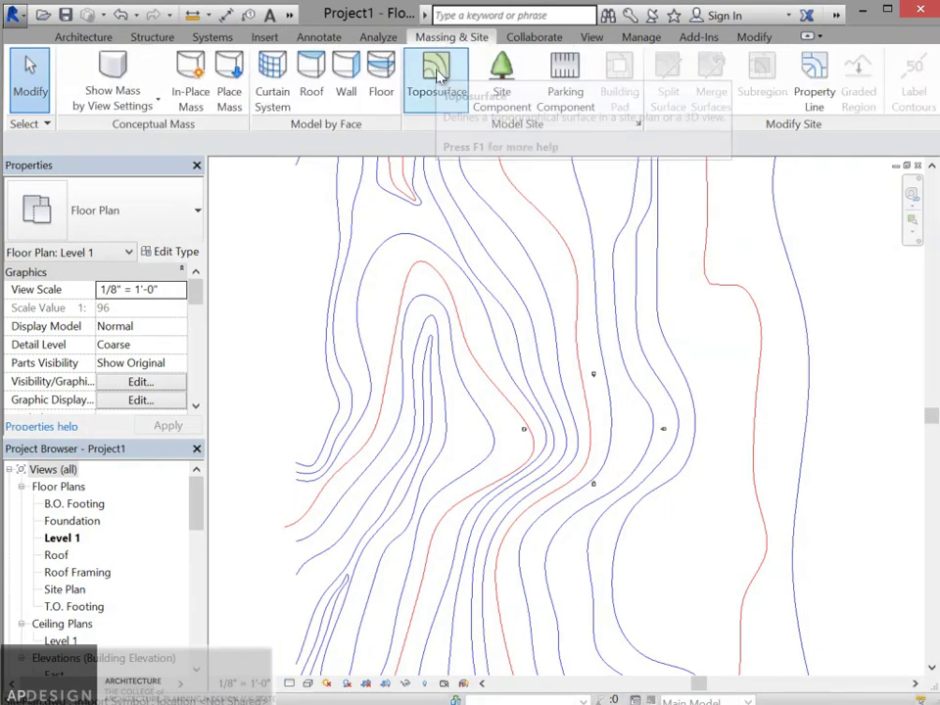
pyautogui.click(437, 74)
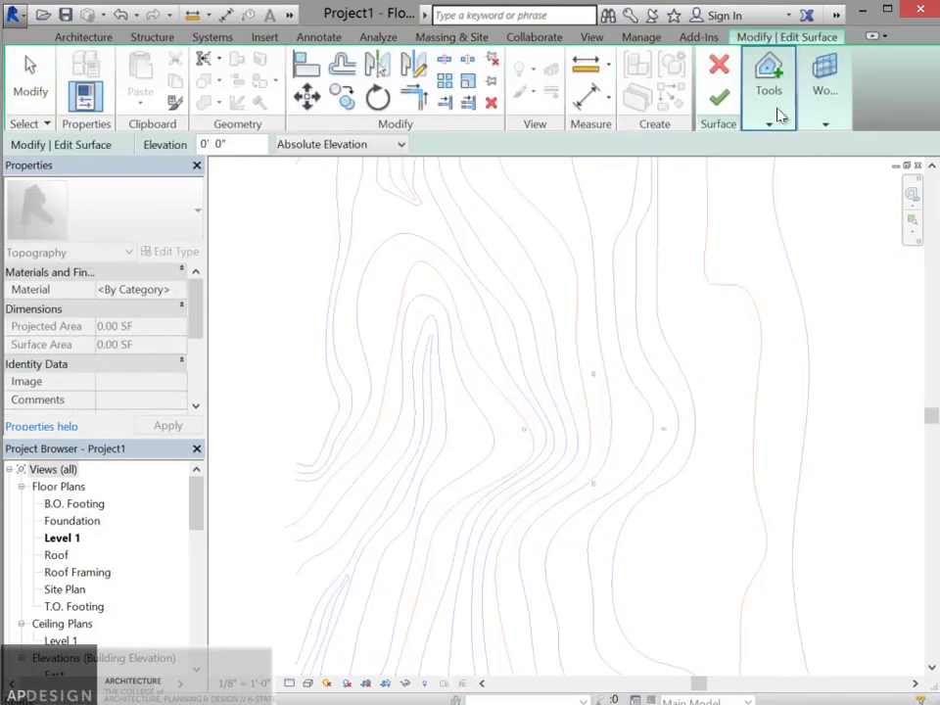
pyautogui.click(773, 98)
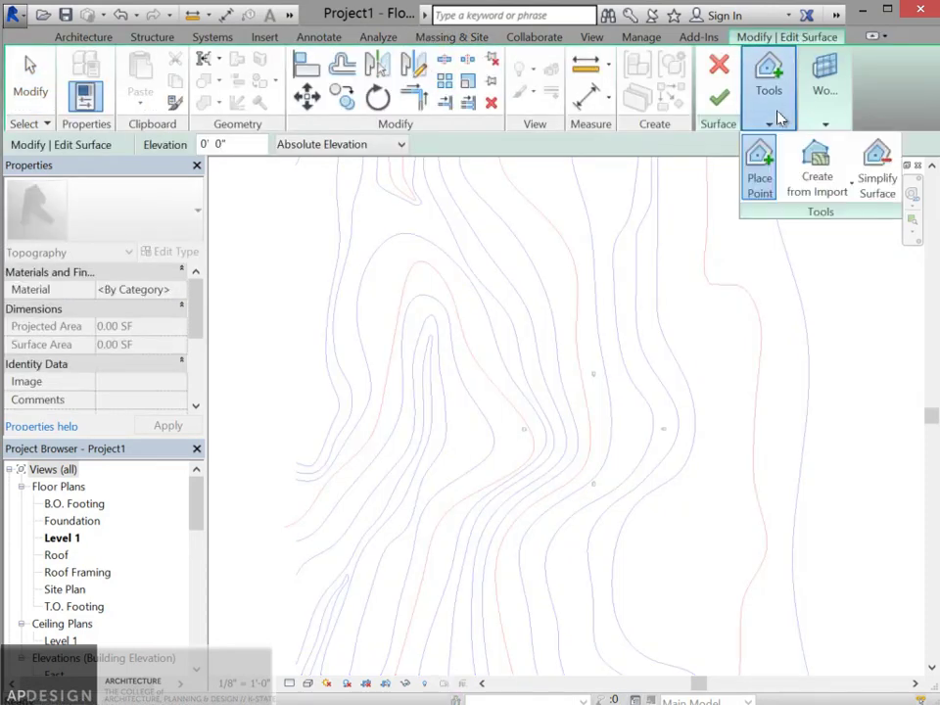
pyautogui.click(815, 169)
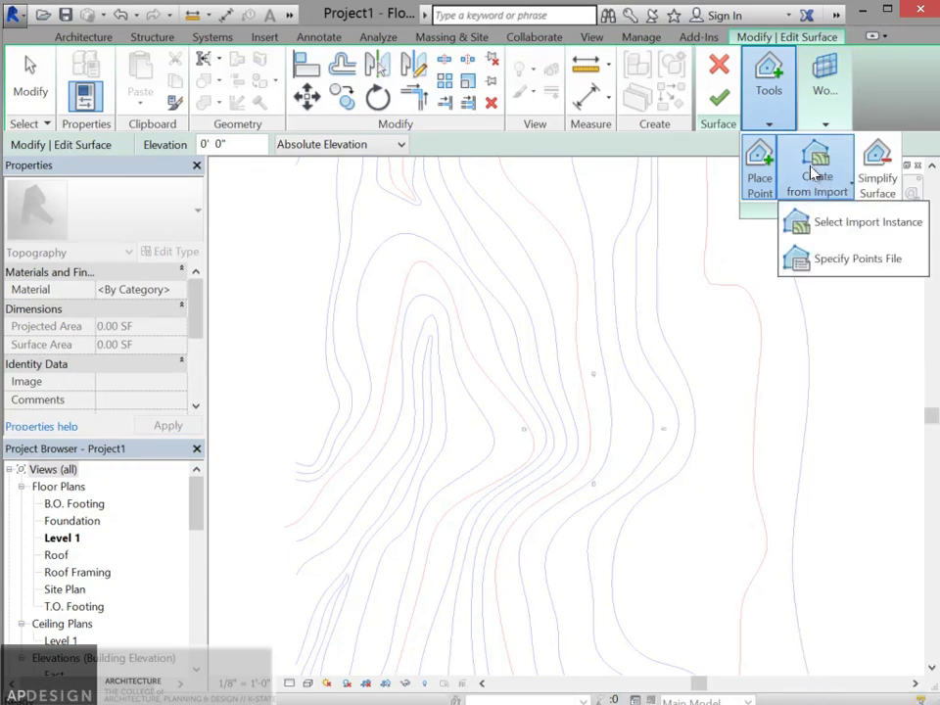
pyautogui.click(822, 224)
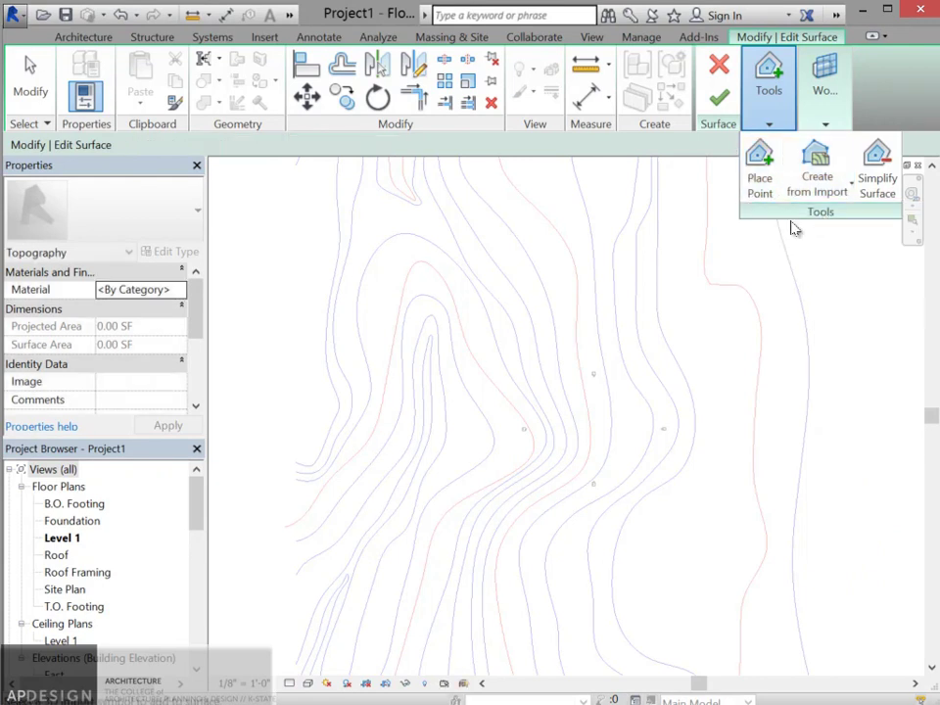
pyautogui.click(711, 260)
pyautogui.click(306, 232)
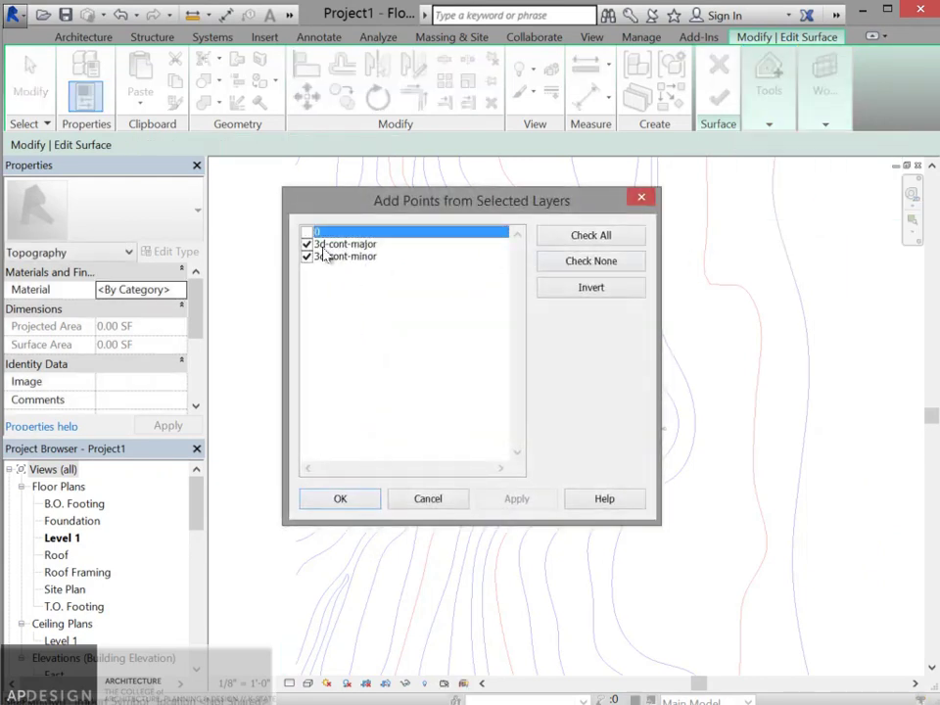
pyautogui.click(362, 504)
pyautogui.scroll(-5, 589, 386)
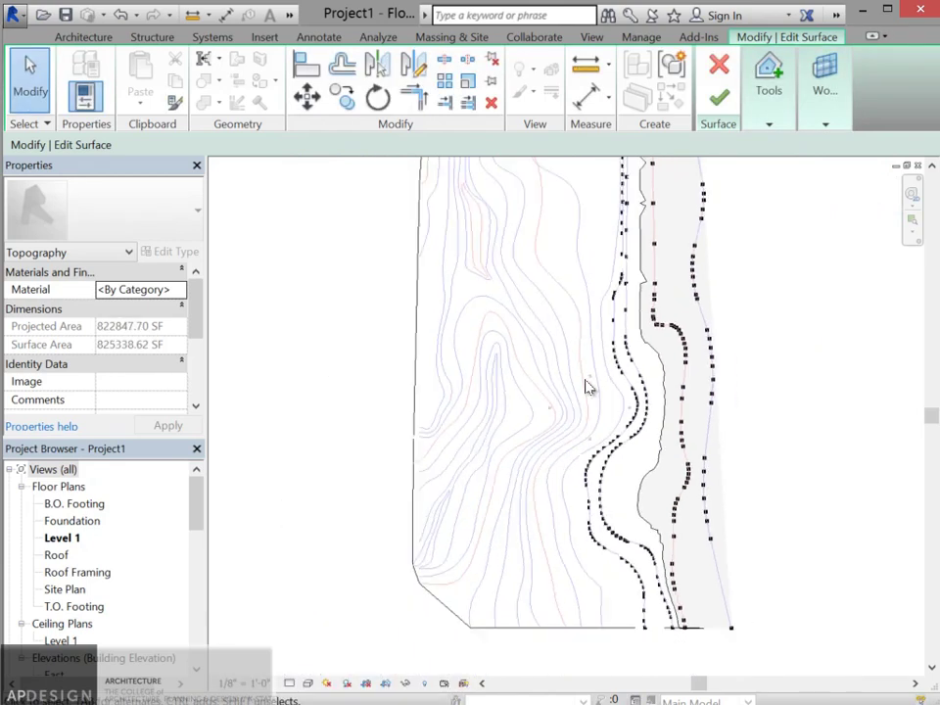
# Finish the toposurface and open the Default 3D View
pyautogui.click(719, 101)
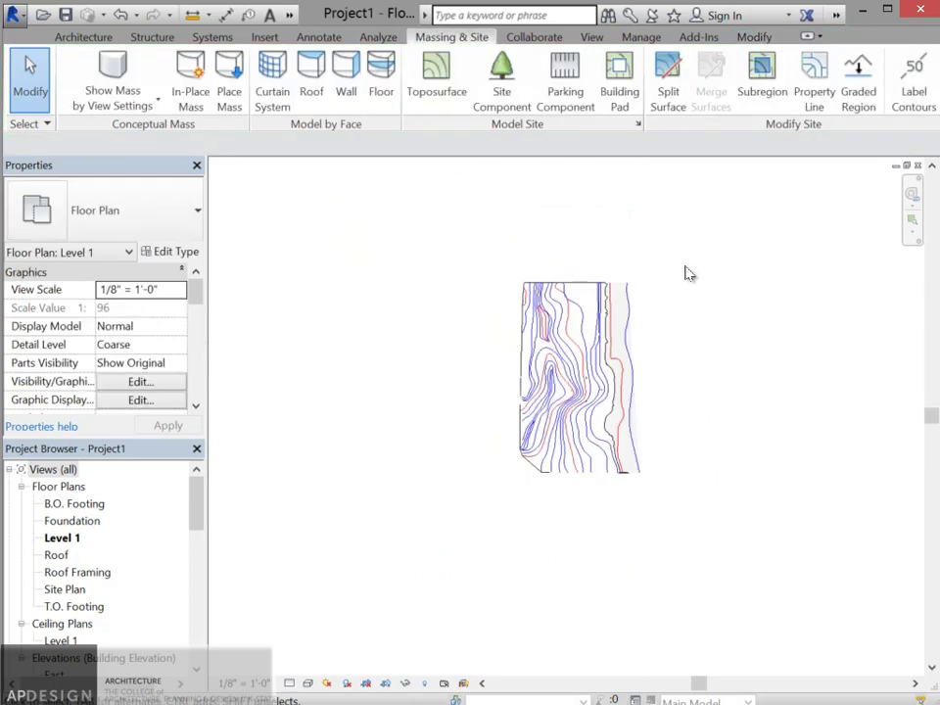
pyautogui.click(590, 37)
pyautogui.click(414, 98)
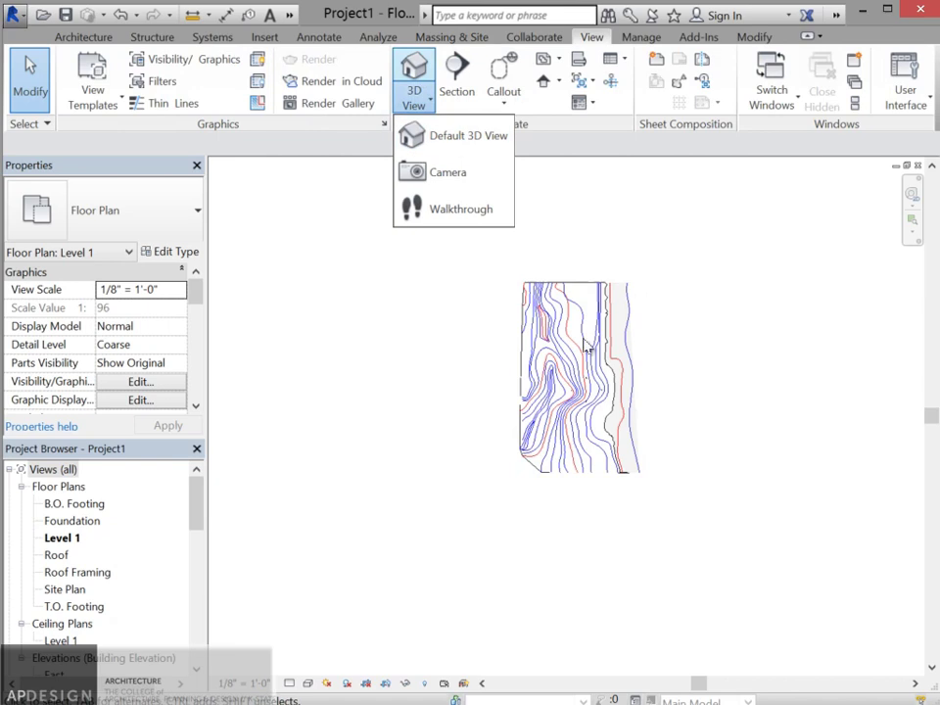
pyautogui.click(445, 136)
# Select the toposurface in 3D, check its context options, then deselect it
pyautogui.click(651, 416)
pyautogui.rightClick(638, 393)
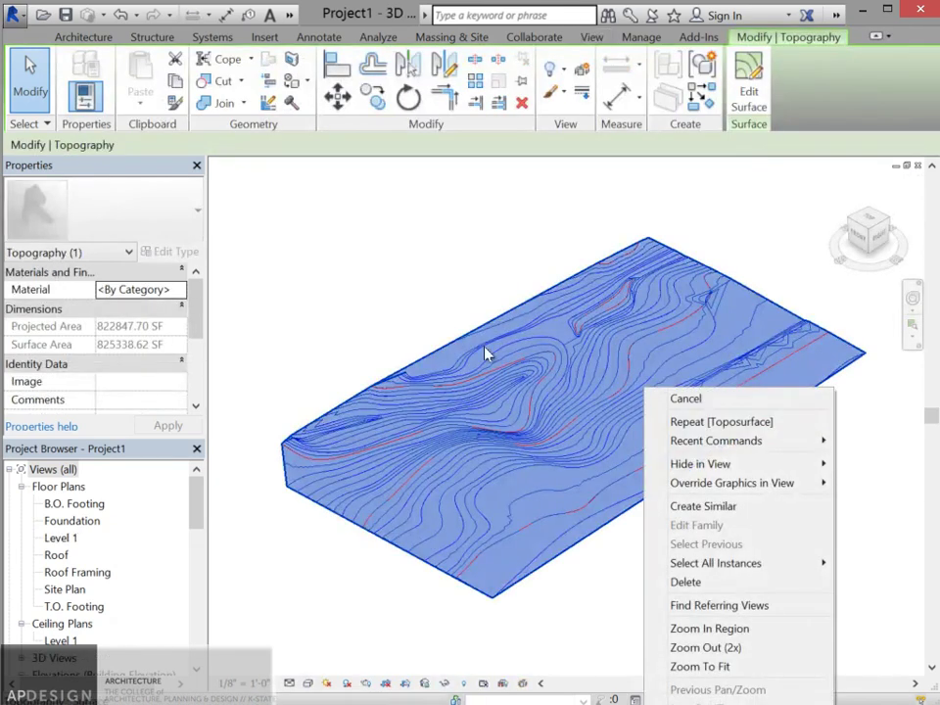
pyautogui.click(455, 336)
pyautogui.click(496, 311)
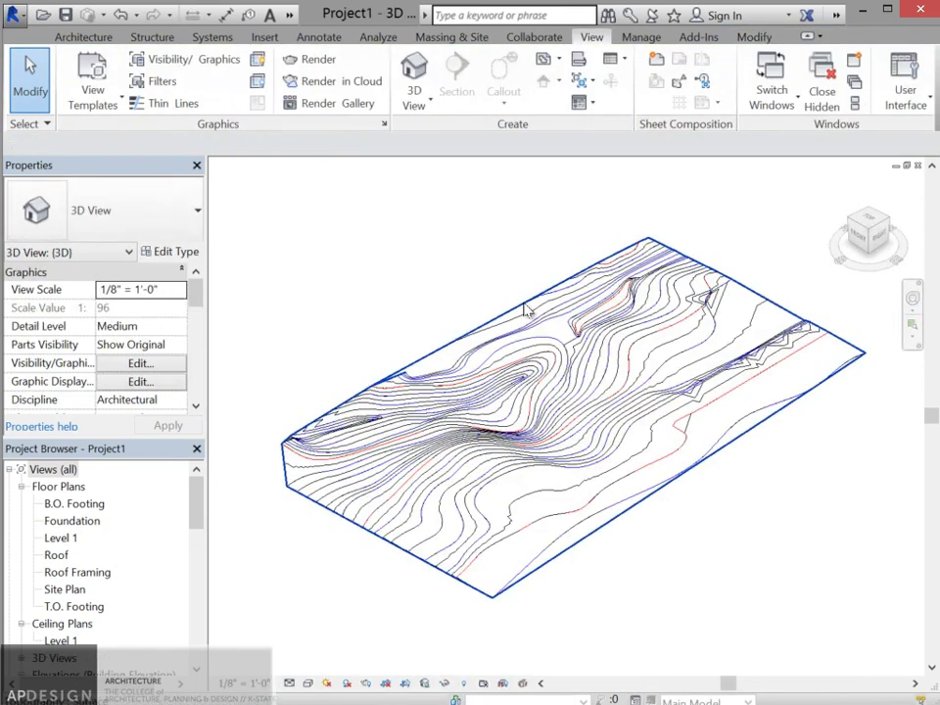